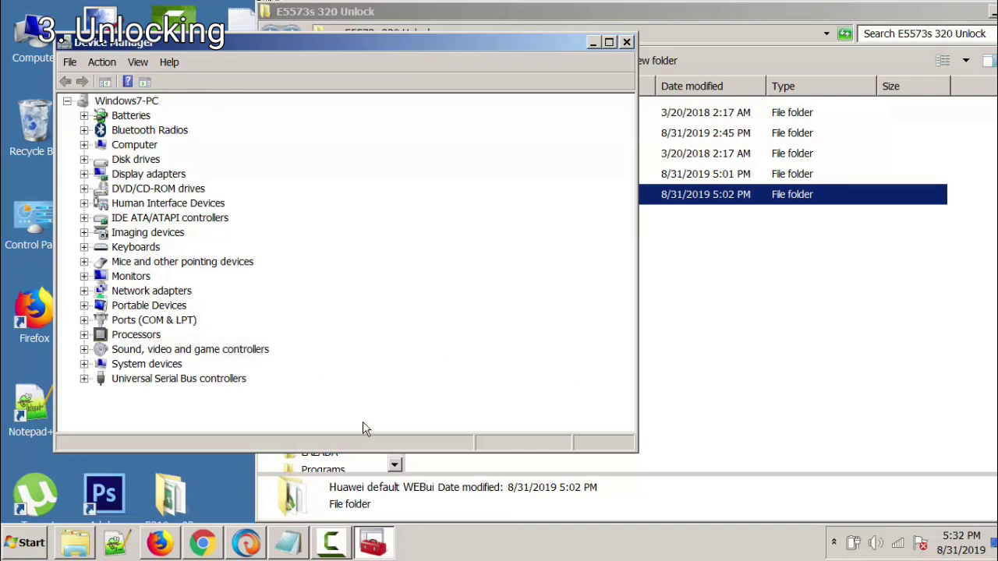
Step: Check the HUAWEI download port on COM16, then start Balong_USB_Downloader_1.0.1.10 from the Balong tool folder
double_click(162, 322)
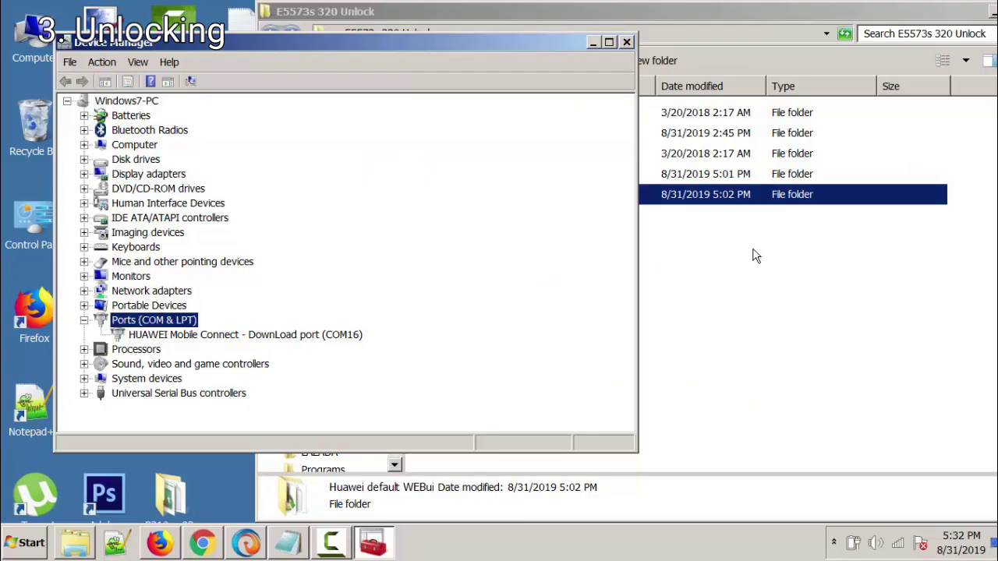
key("alt+Tab")
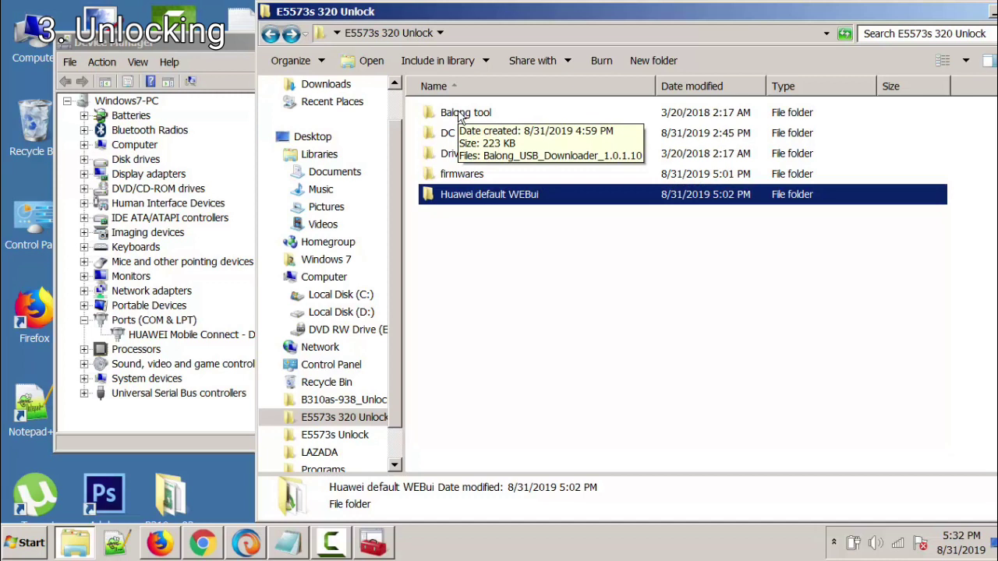
double_click(458, 113)
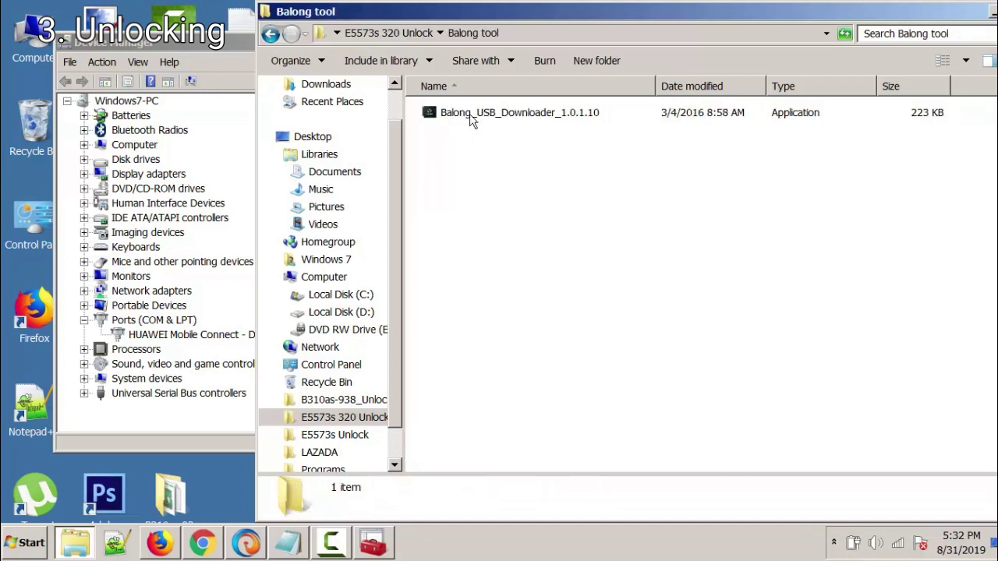
left_click(510, 118)
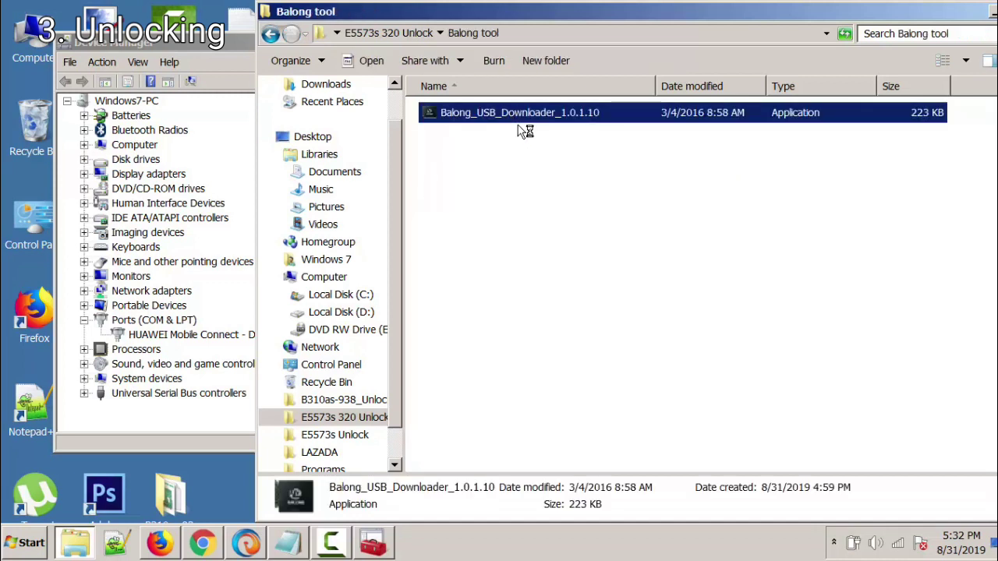
left_click_drag(484, 130, 423, 66)
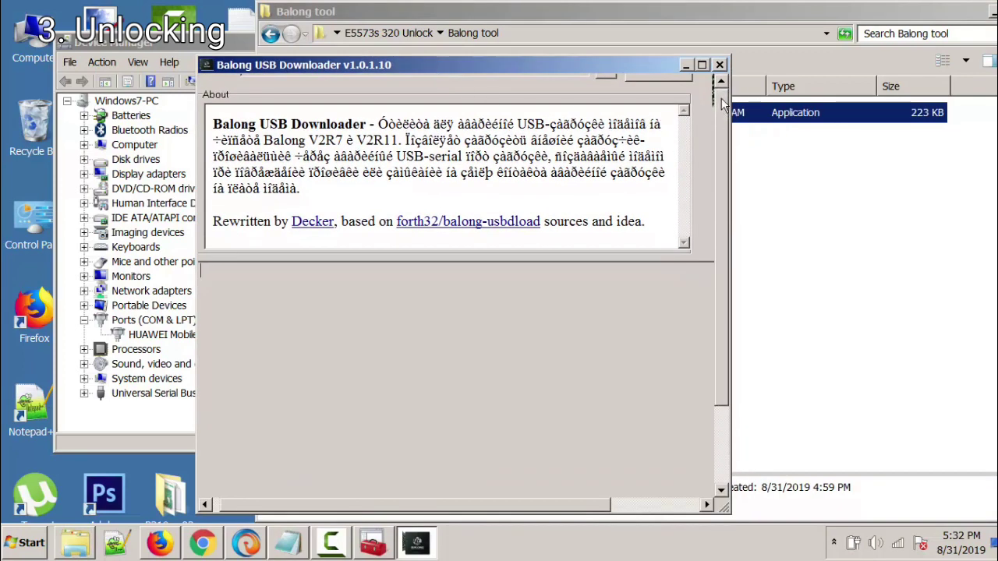
Step: Detect the COM16 port and browse the loader location to Desktop > E5573s 320 Unlock
scroll(722, 103, "up", 3)
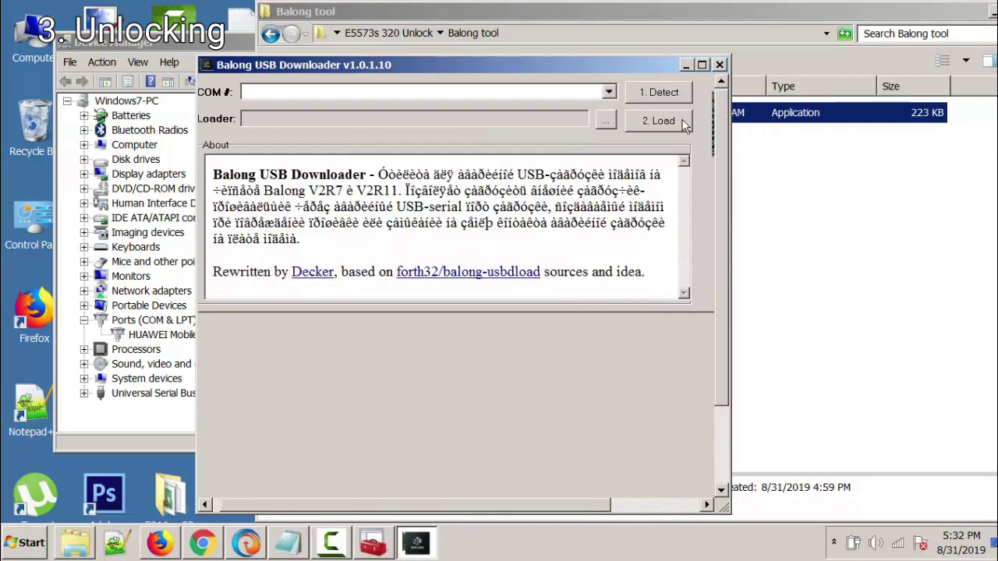
left_click(648, 94)
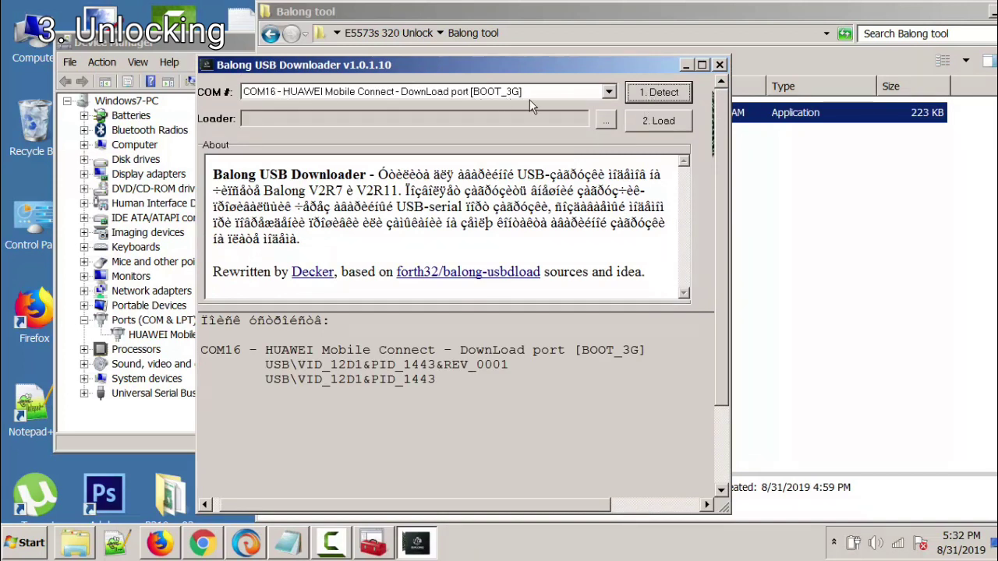
left_click(606, 120)
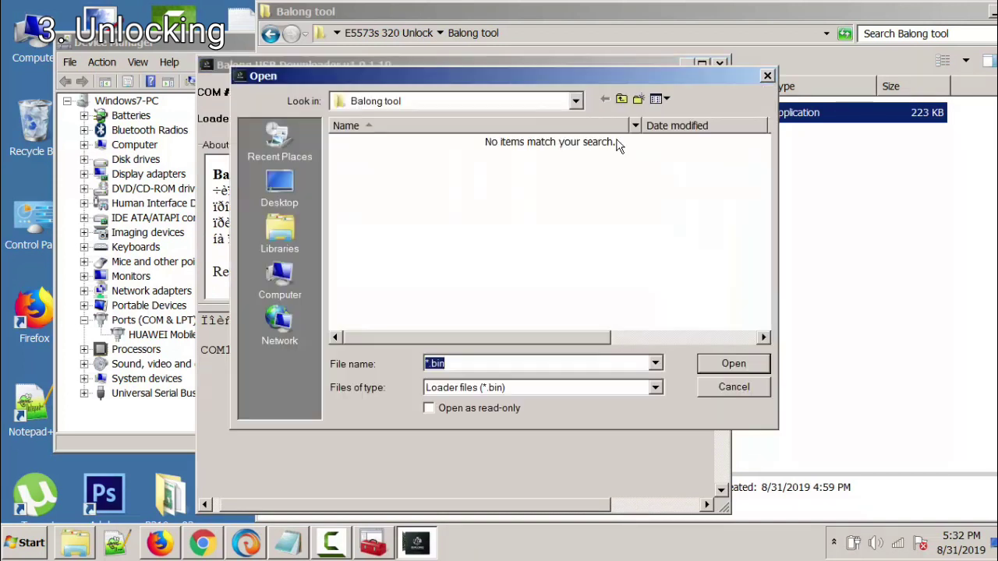
left_click(576, 101)
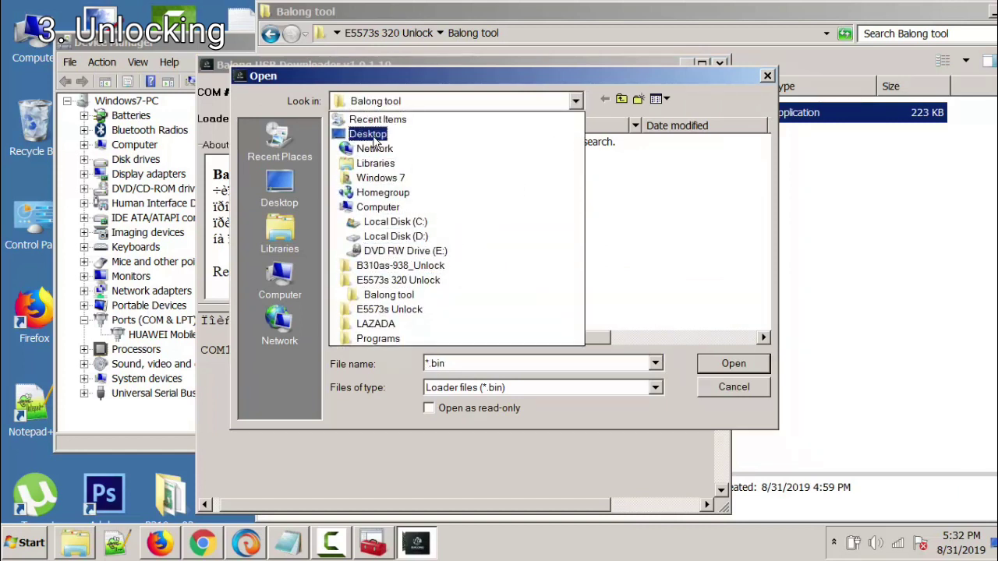
left_click(368, 134)
scroll(770, 213, "down", 1)
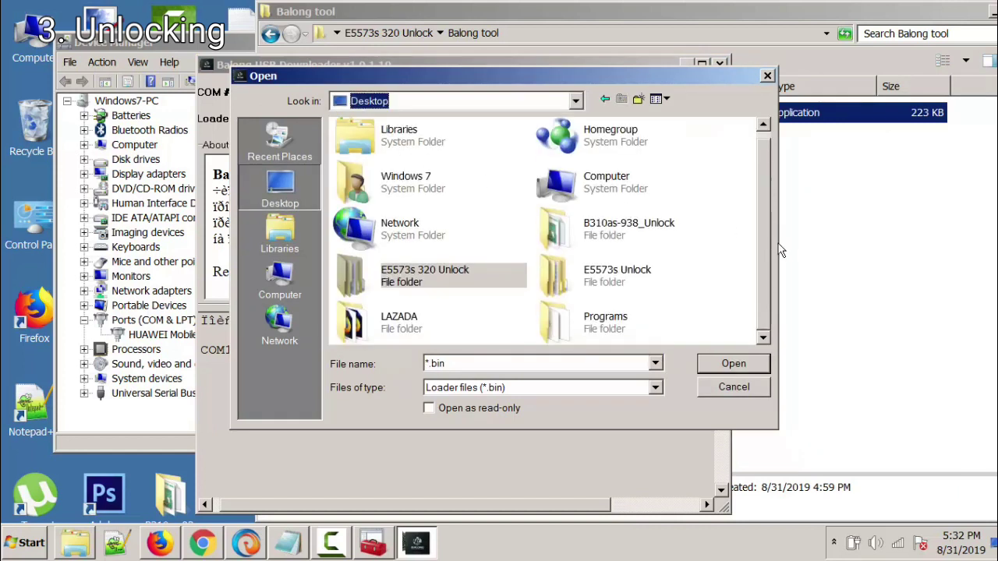
double_click(435, 288)
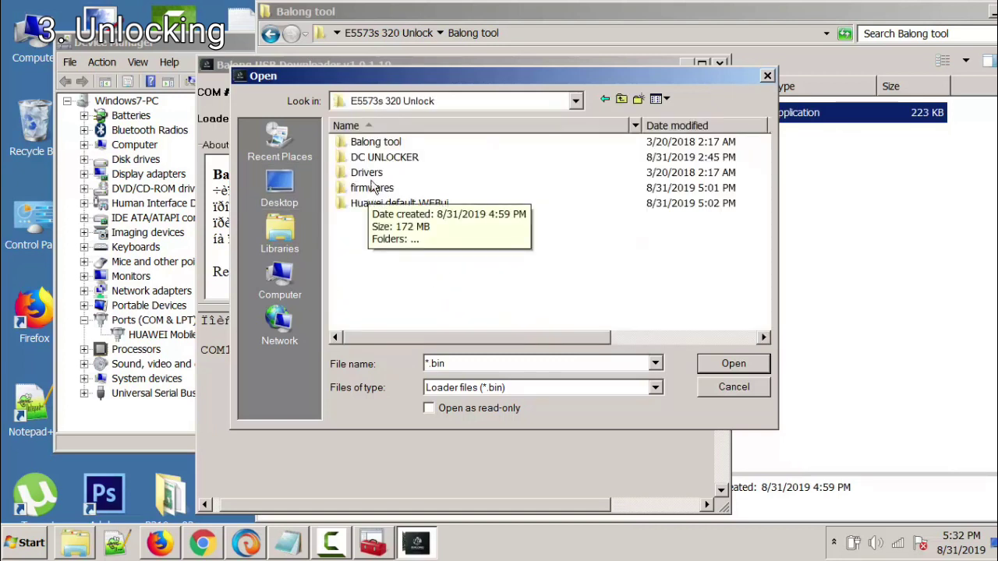
Step: Choose usbloader.bin from firmwares > DowngradeFirmware as the loader file
left_click(376, 143)
double_click(375, 190)
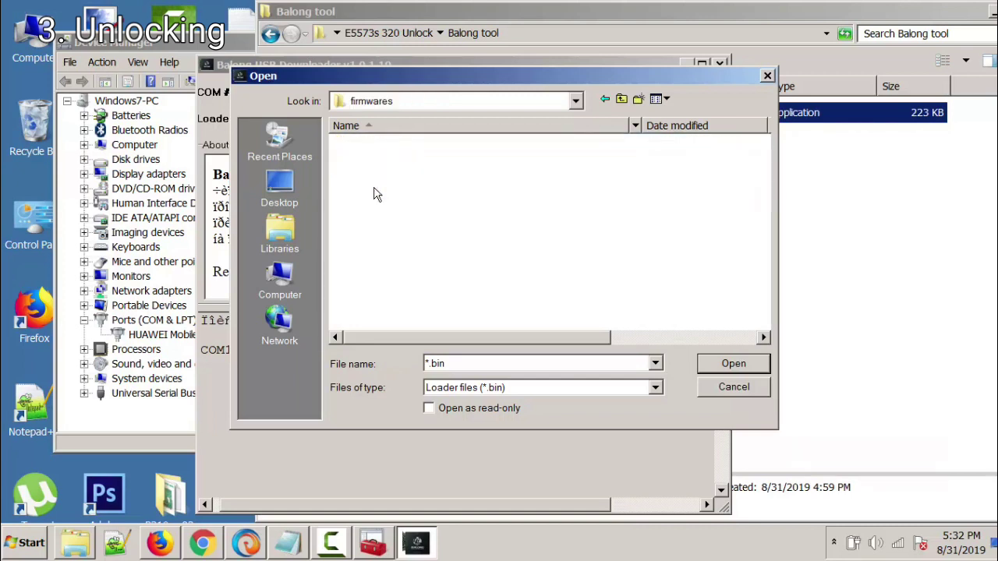
left_click(459, 145)
double_click(459, 145)
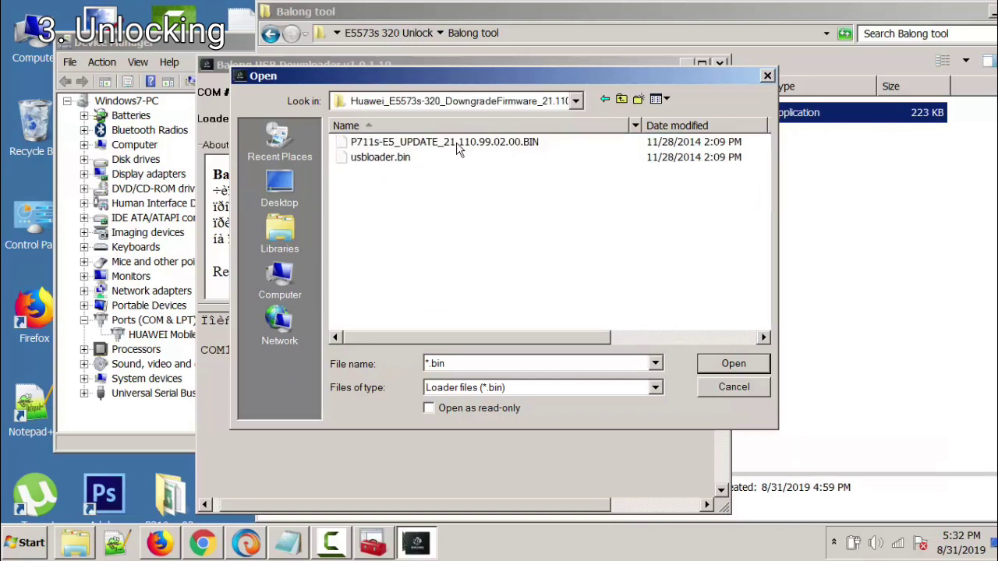
left_click(381, 159)
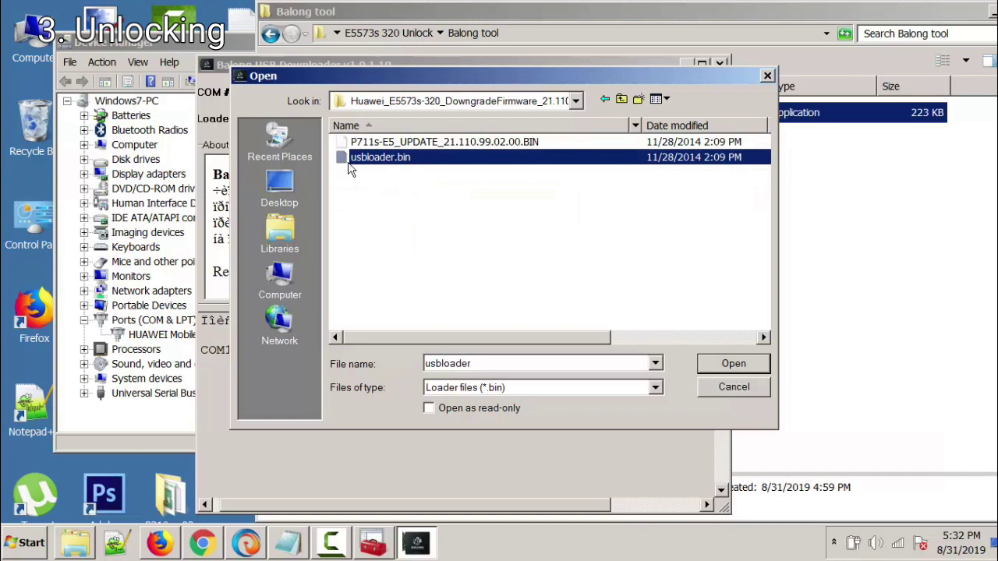
left_click(711, 365)
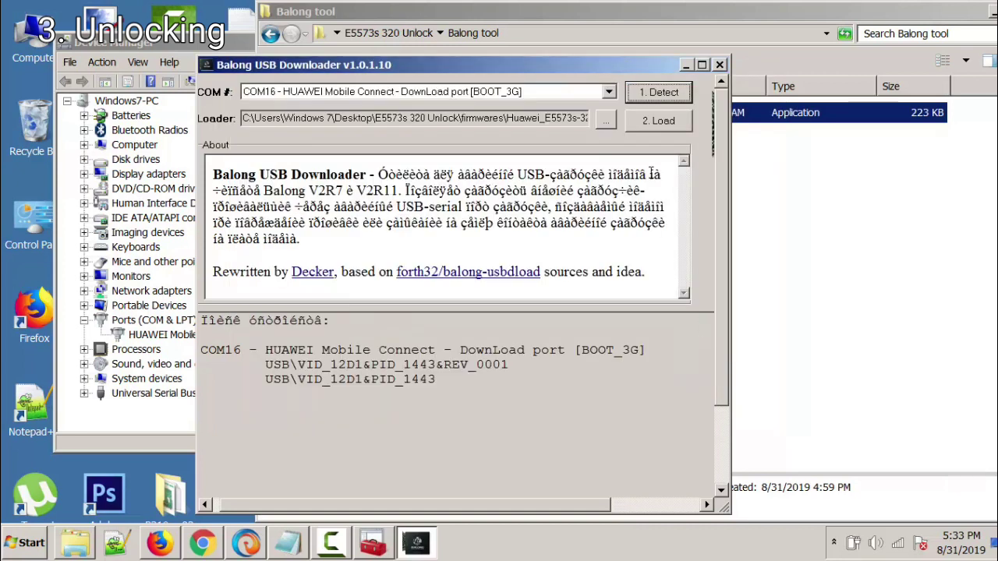
Step: Load usbloader.bin onto the modem on COM16
left_click(659, 123)
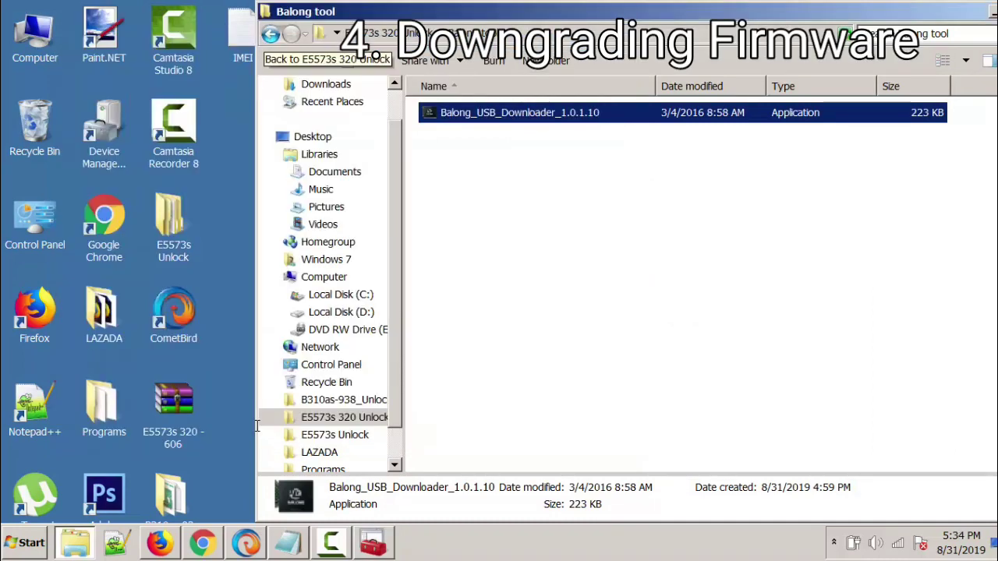
Step: Go to firmwares > Huawei_E5573s-320_DowngradeFirmware and select the P711s-E5_Update_21.110.99.02.00 installer
key("BackSpace")
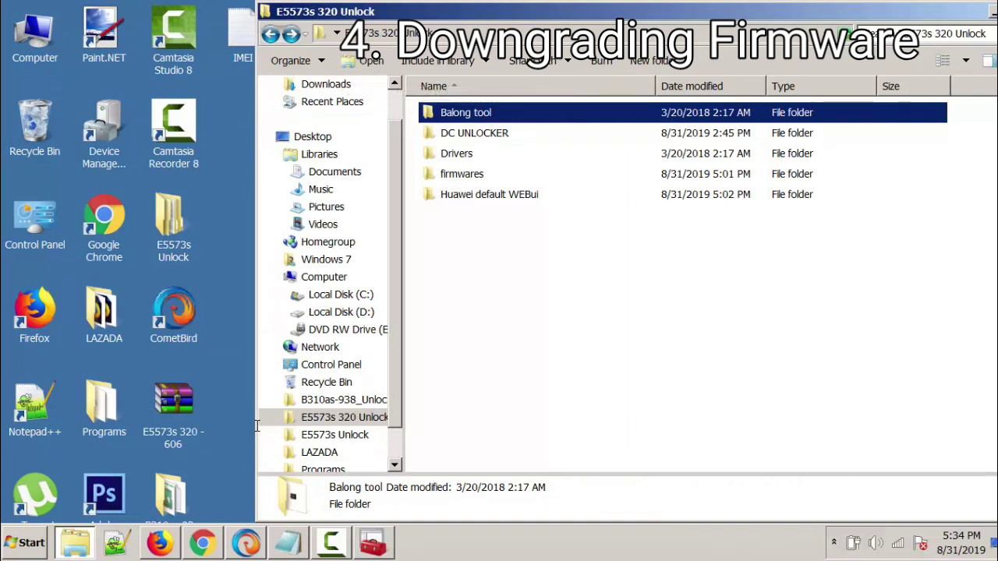
key("Down")
key("Down")
key("Down")
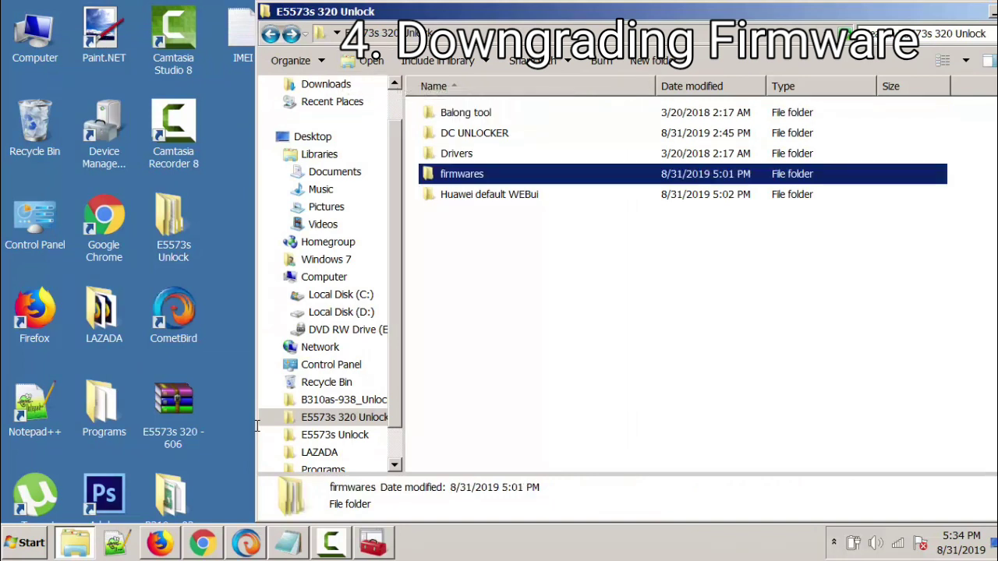
key("Return")
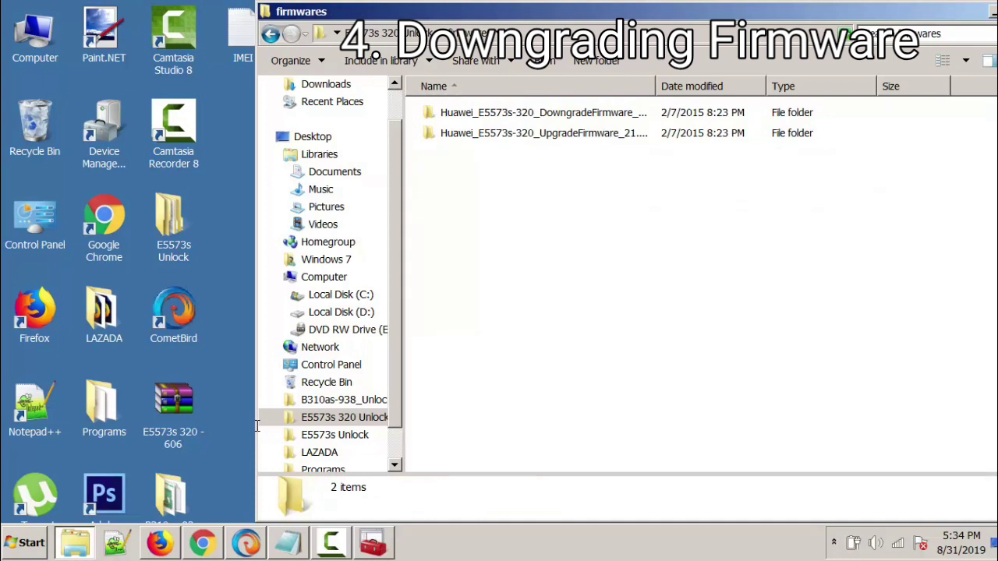
key("Down")
key("Return")
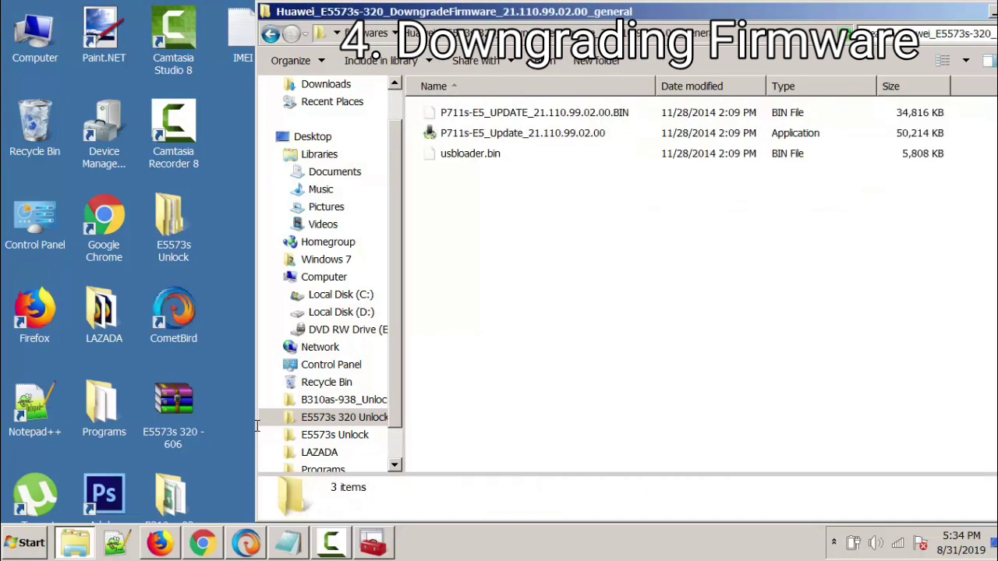
key("Down")
key("Down")
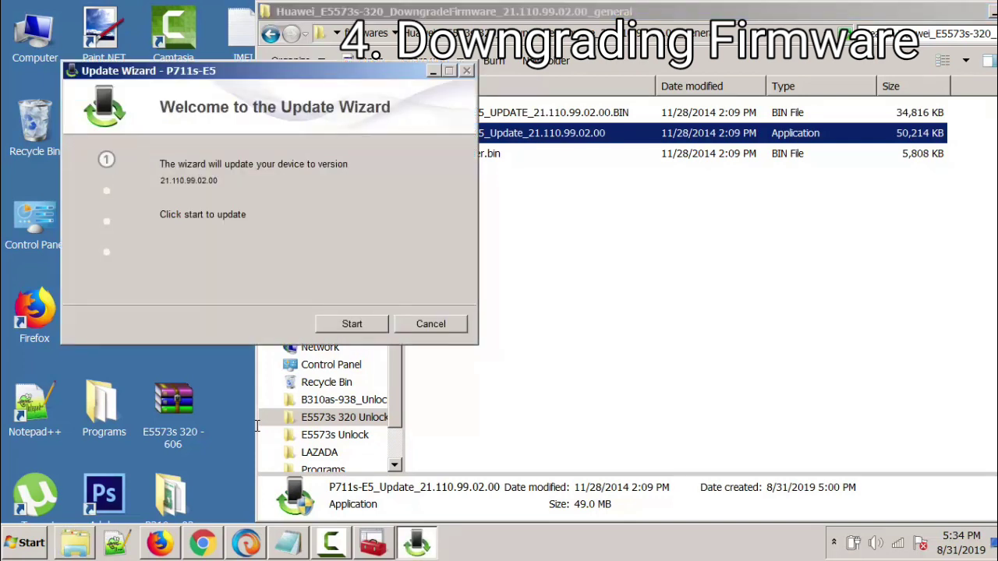
Step: Run the P711s-E5 update to flash firmware 21.110.99.02.00 onto the modem
key("Return")
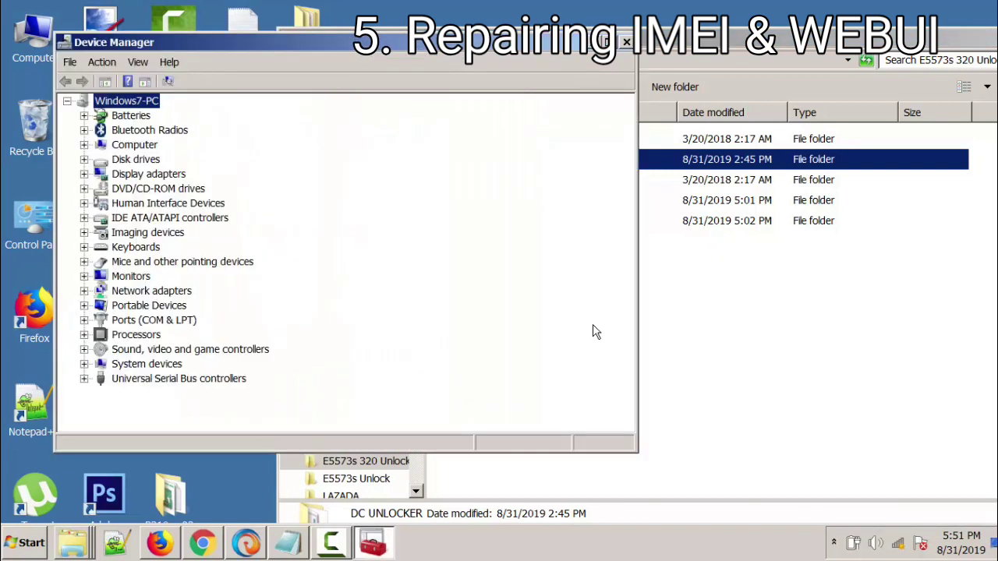
Step: Confirm Device Manager lists HUAWEI Mobile Connect ports COM18–COM20, then close it
key("p")
key("p")
key("Right")
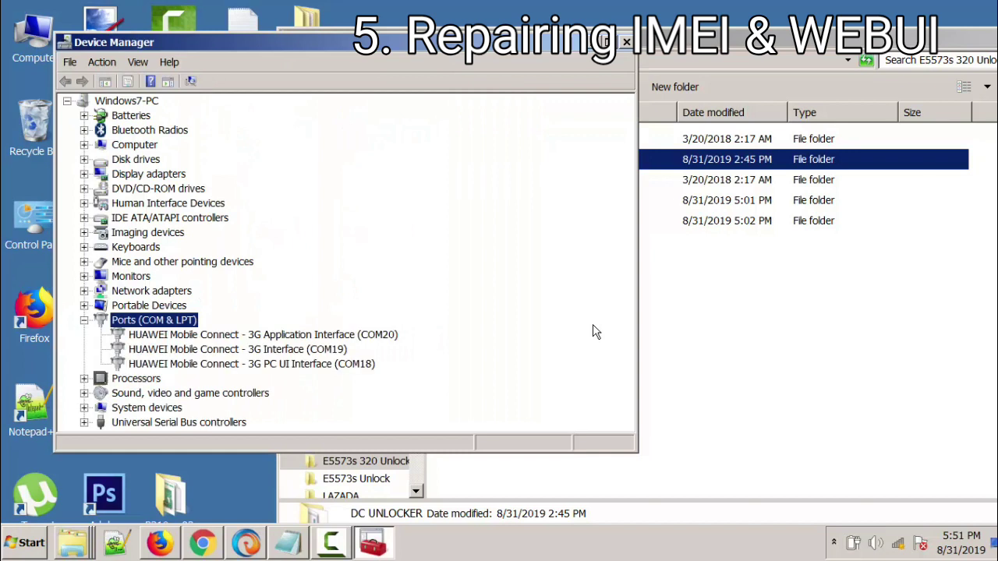
key("Down")
key("Down")
key("Down")
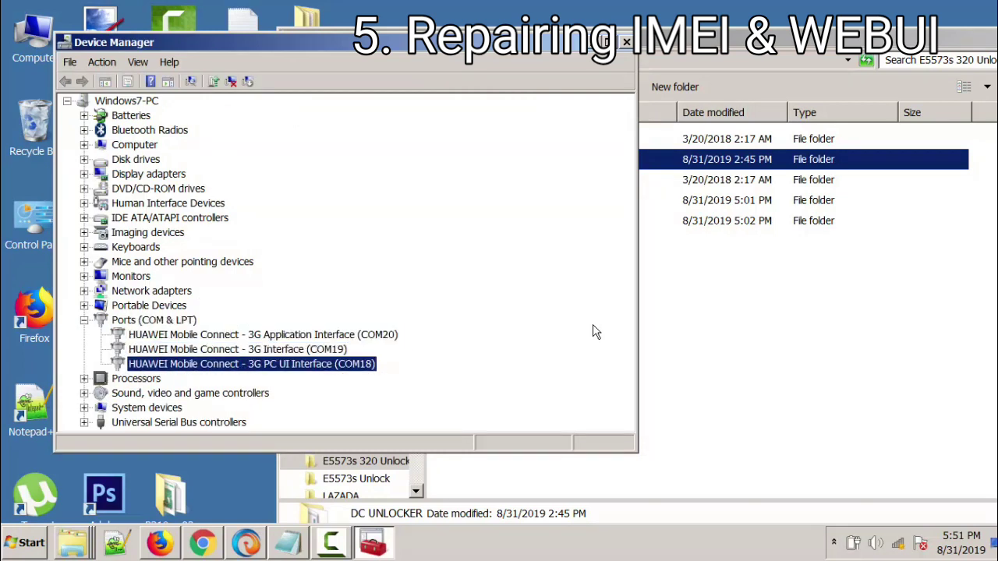
key("alt+F4")
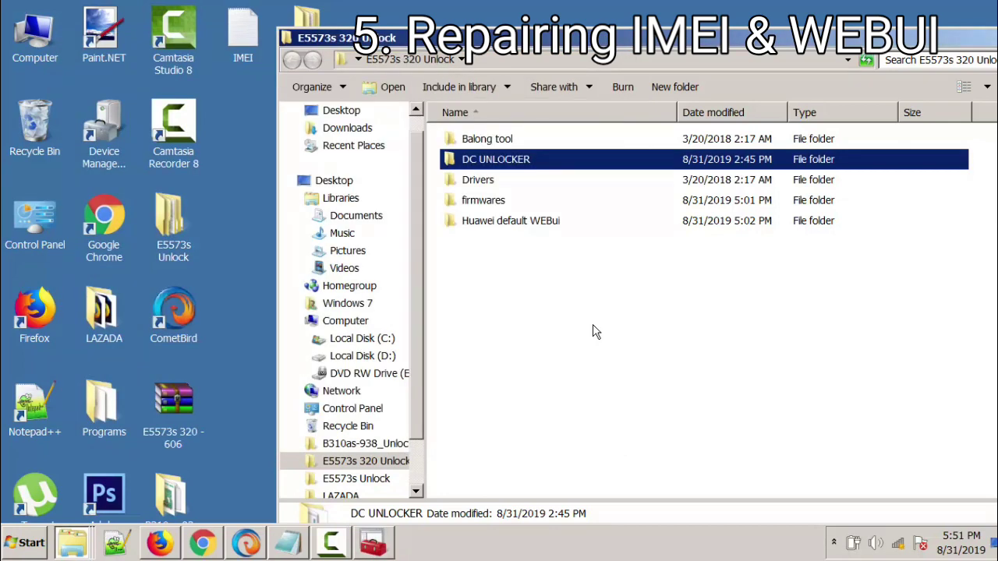
Step: In the DC UNLOCKER folder, close the running client and bring up dc-unlocker2client's launch options
key("Return")
key("d")
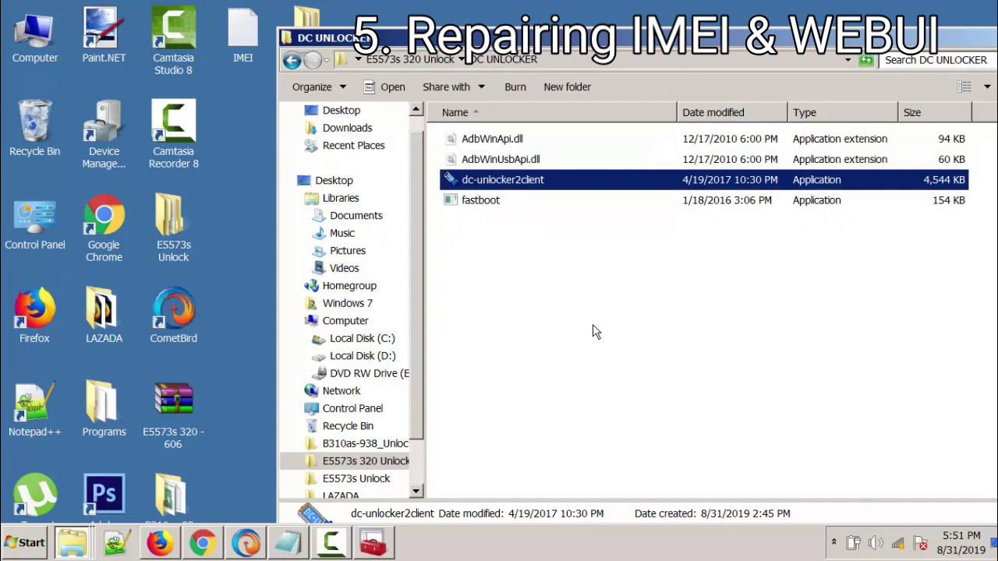
key("Return")
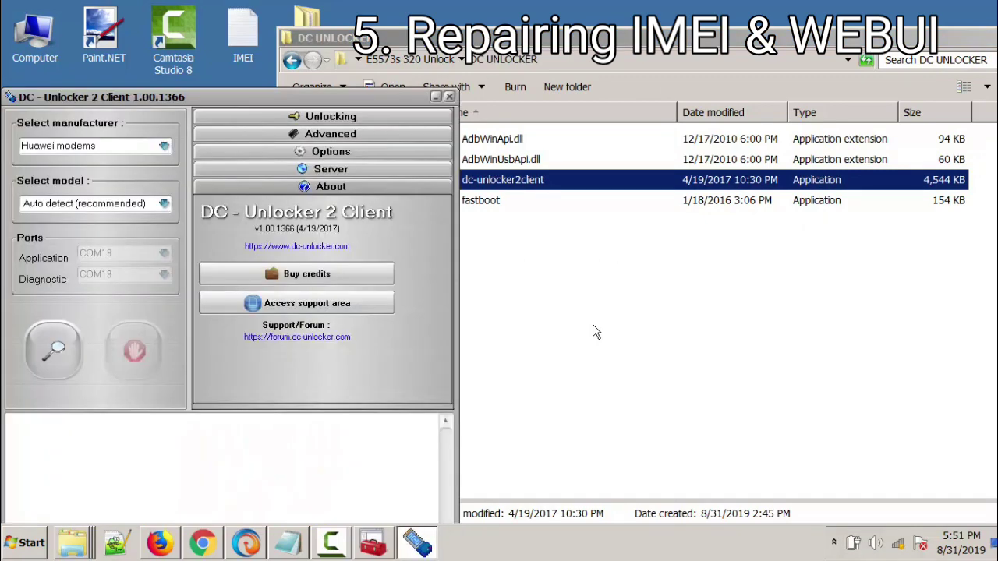
key("alt+F4")
key("Menu")
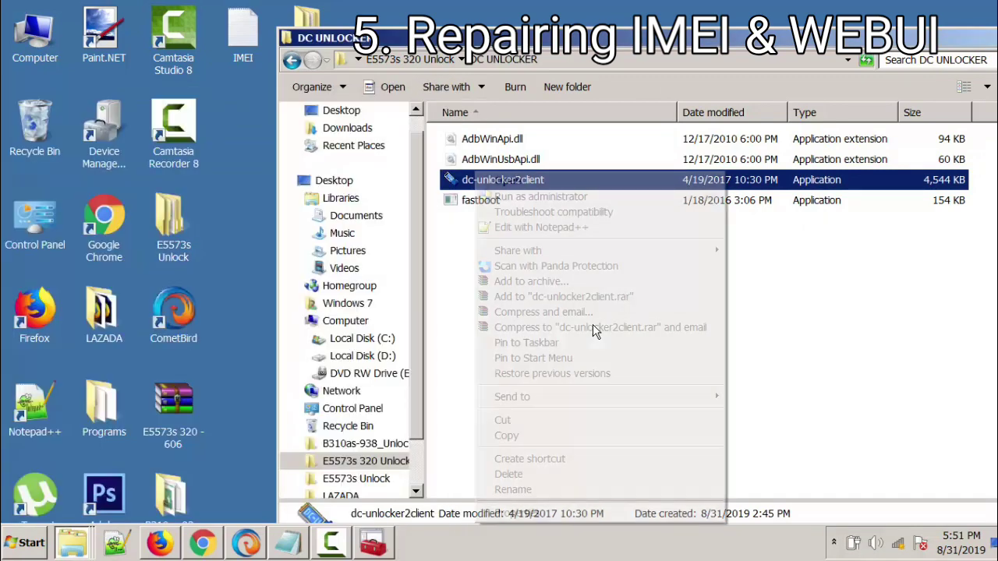
Step: Run dc-unlocker2client as administrator and detect the connected modem
key("Down")
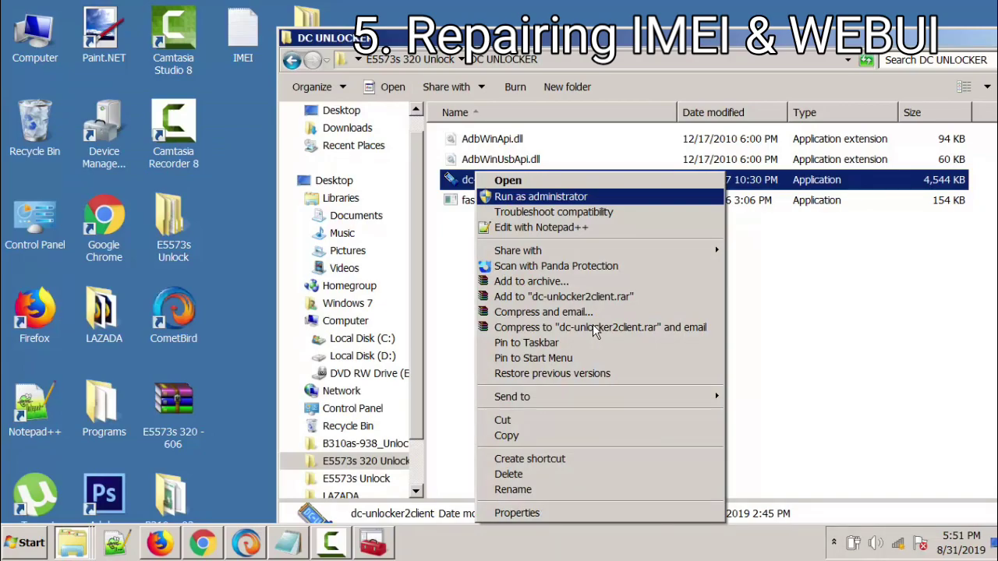
key("Return")
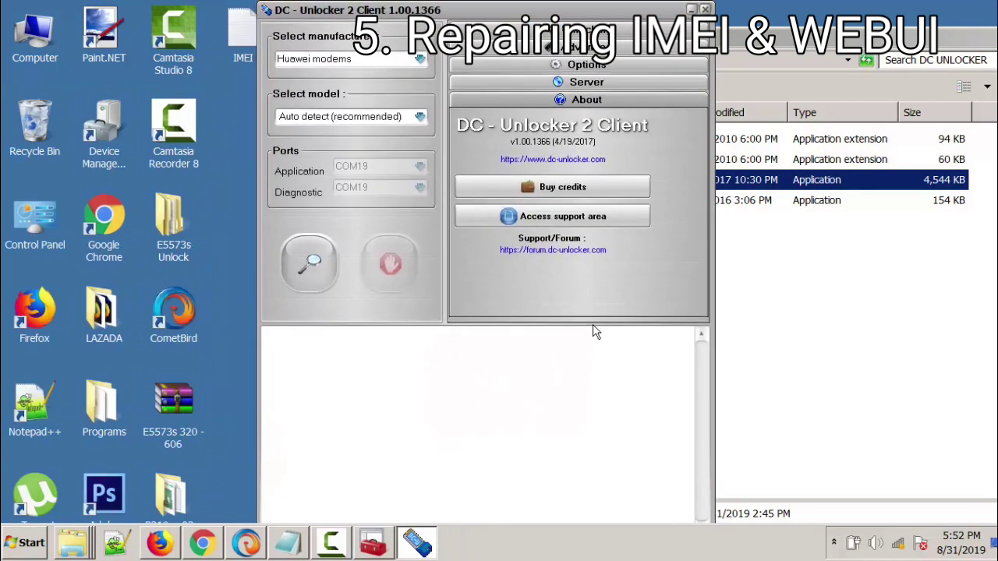
key("Return")
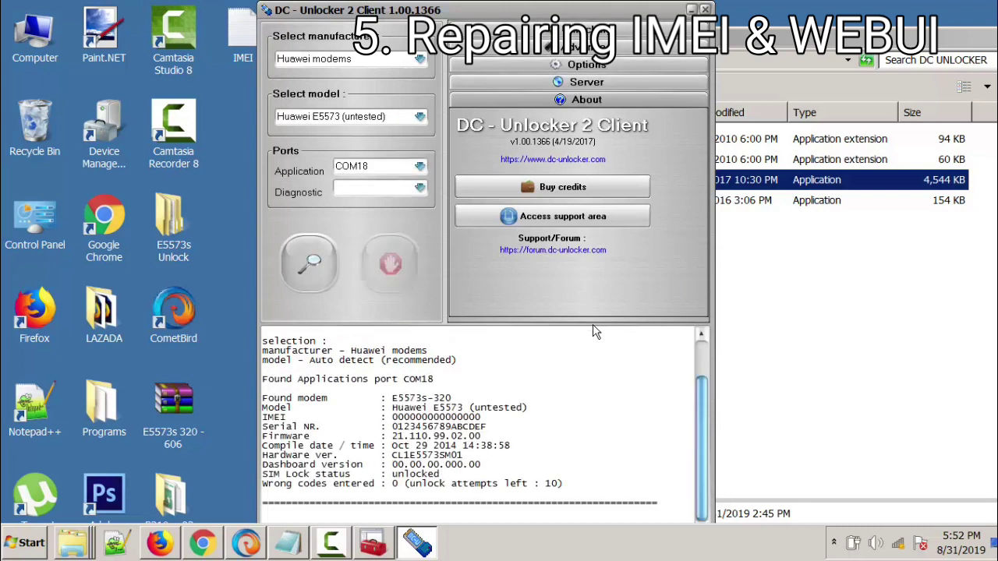
Step: Inspect the E5573s-320 model, all-zero IMEI and Dashboard version lines in the log
key("shift+Right")
key("shift+Right")
key("shift+Right")
key("shift+Right")
key("shift+Right")
key("shift+Right")
key("shift+Right")
key("shift+Right")
key("shift+Right")
key("shift+Right")
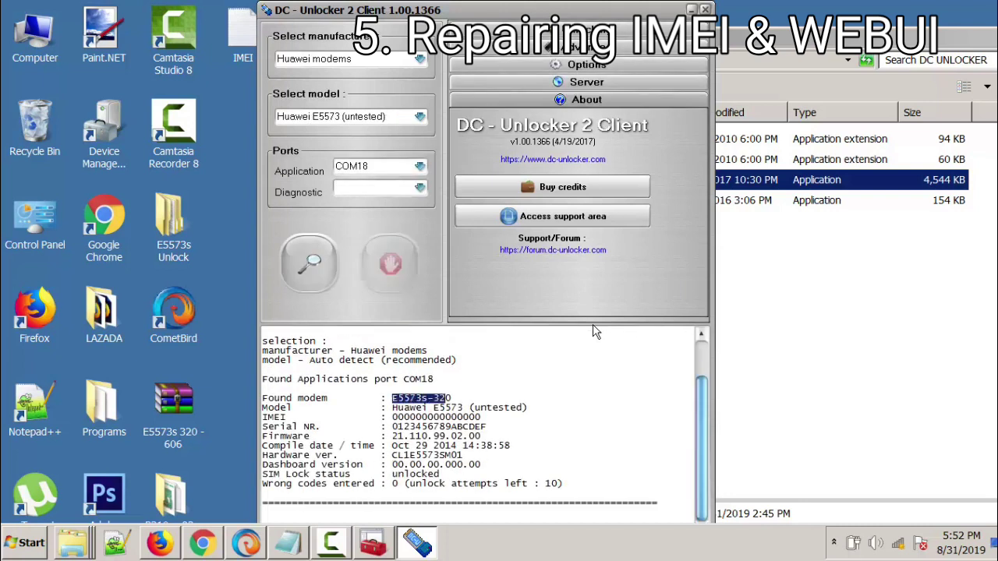
key("Right")
key("Down")
key("Left")
key("Left")
key("Left")
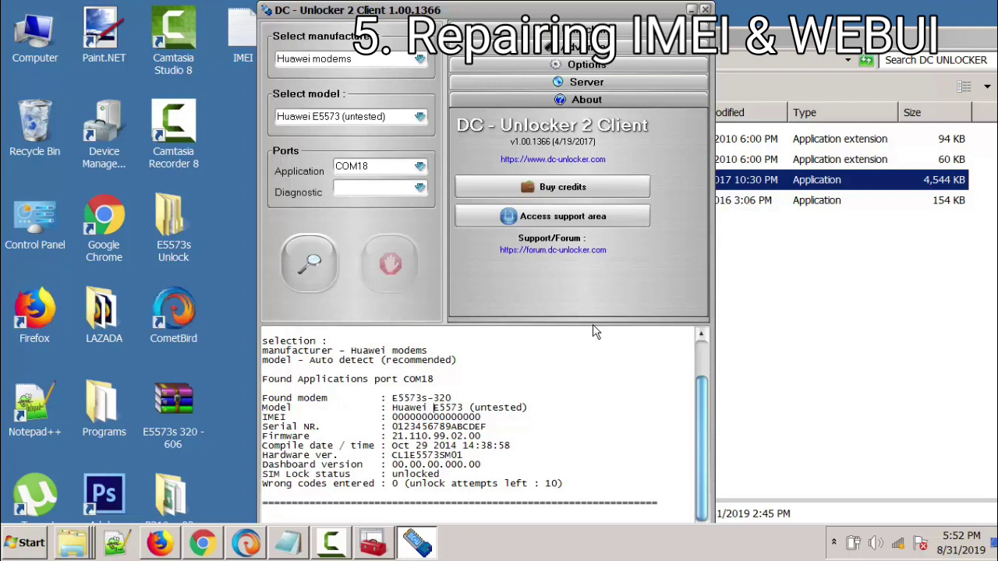
key("Down")
key("Left")
key("Left")
key("Left")
key("Left")
key("Left")
key("Left")
key("Left")
key("shift+End")
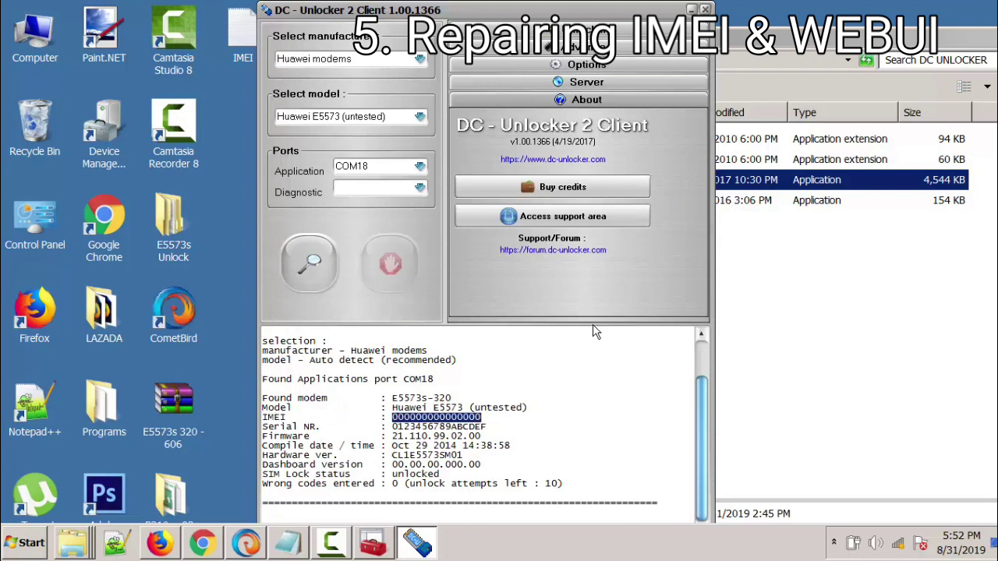
key("Down")
key("Down")
key("Down")
key("Down")
key("Down")
key("Left")
key("Left")
key("Left")
key("Left")
key("Left")
key("Left")
key("Left")
key("Left")
key("Left")
key("Left")
key("Left")
key("Left")
key("Left")
key("Left")
key("Left")
key("shift+Right")
key("shift+Right")
key("shift+Right")
key("shift+Right")
key("shift+Right")
key("shift+Right")
key("shift+Right")
key("shift+Right")
key("shift+Right")
key("shift+Right")
key("shift+Right")
key("shift+Right")
key("shift+Right")
key("shift+Right")
key("shift+Right")
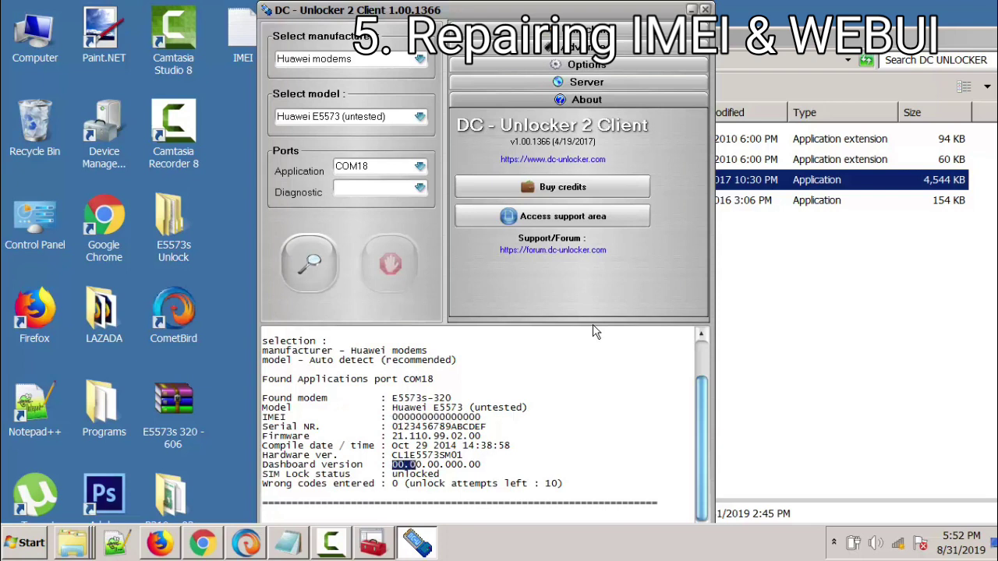
key("shift+Down")
key("shift+Up")
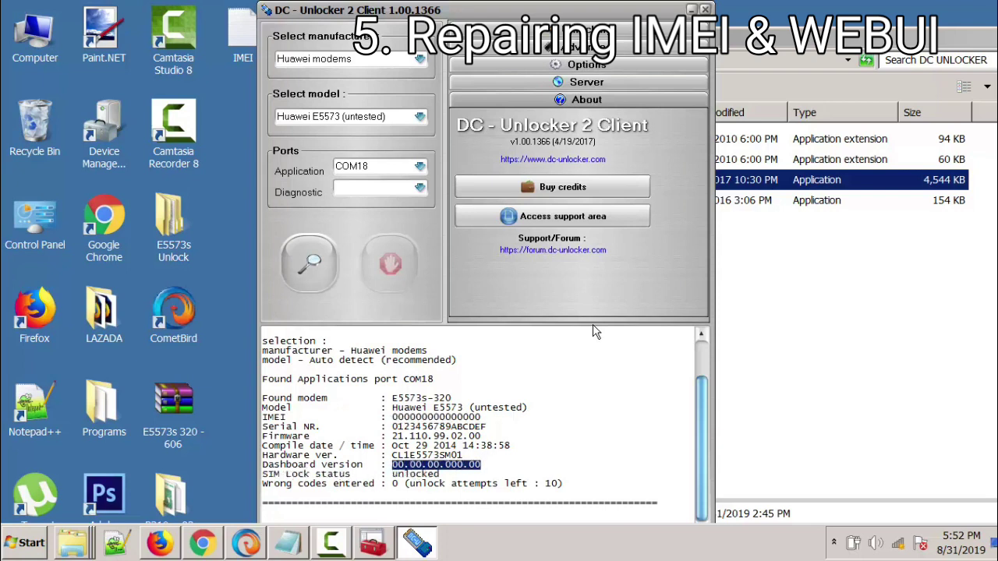
key("Right")
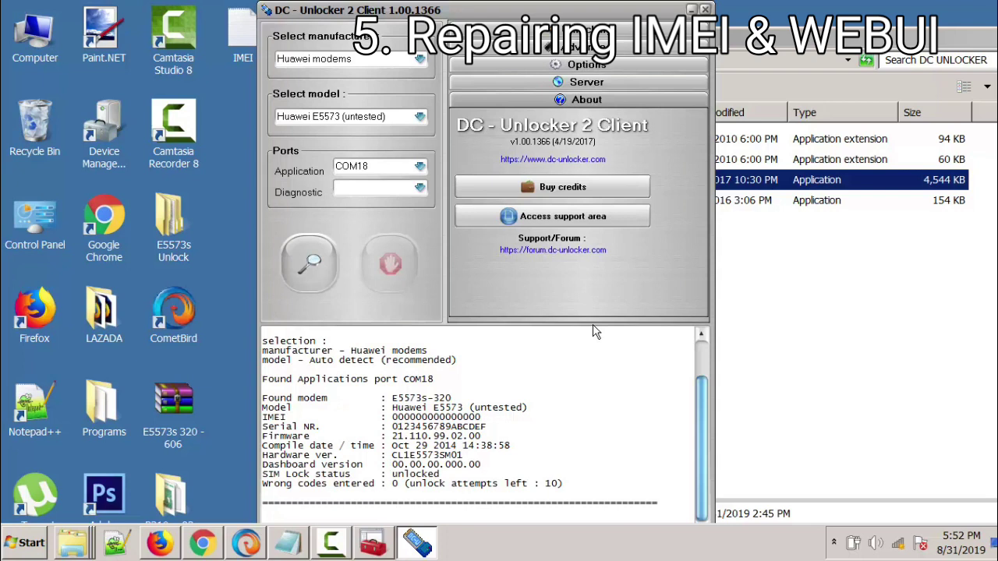
key("Up")
key("Up")
key("Up")
key("Up")
key("Up")
key("Left")
key("Left")
key("Left")
key("Left")
key("Left")
key("Left")
key("Left")
key("Left")
key("Left")
key("Left")
key("Left")
key("Left")
key("Left")
key("Left")
key("Left")
key("shift+Right")
key("shift+Right")
key("shift+Right")
key("shift+Right")
key("shift+Right")
key("shift+Right")
key("shift+Right")
key("shift+Right")
key("shift+Right")
key("shift+Right")
key("shift+Right")
key("shift+Right")
key("shift+Right")
key("shift+Right")
key("shift+Right")
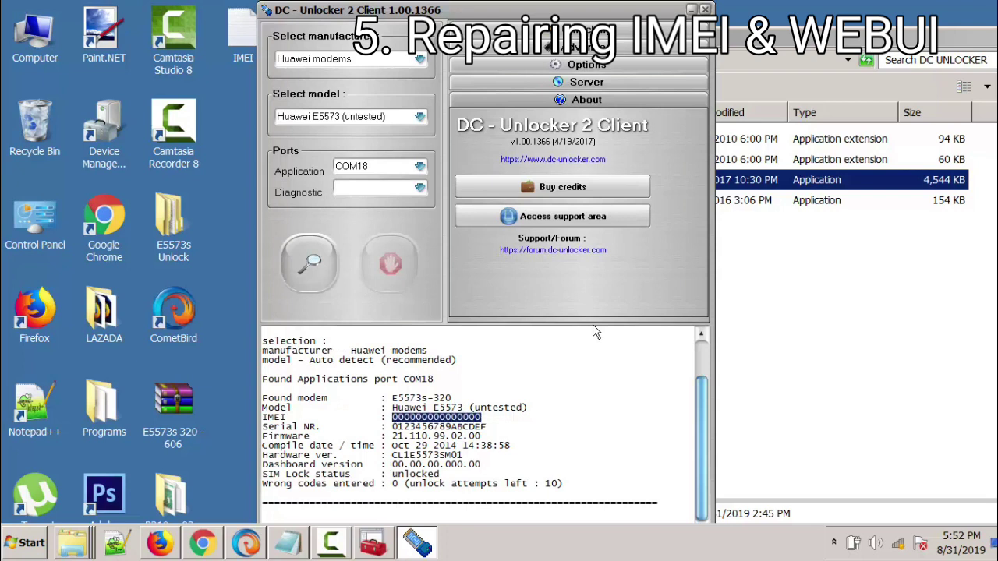
key("alt+Tab")
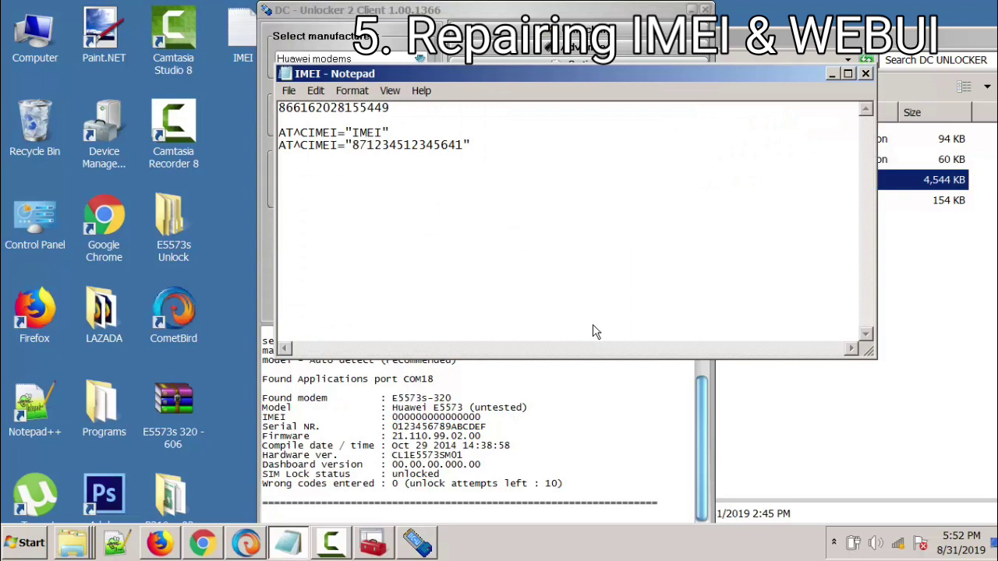
Step: Copy the real IMEI from the first line of the notes
key("Up")
key("Up")
key("Up")
key("Right")
key("Right")
key("Right")
key("Right")
key("Right")
key("Home")
key("shift+End")
key("Menu")
key("Down")
key("Down")
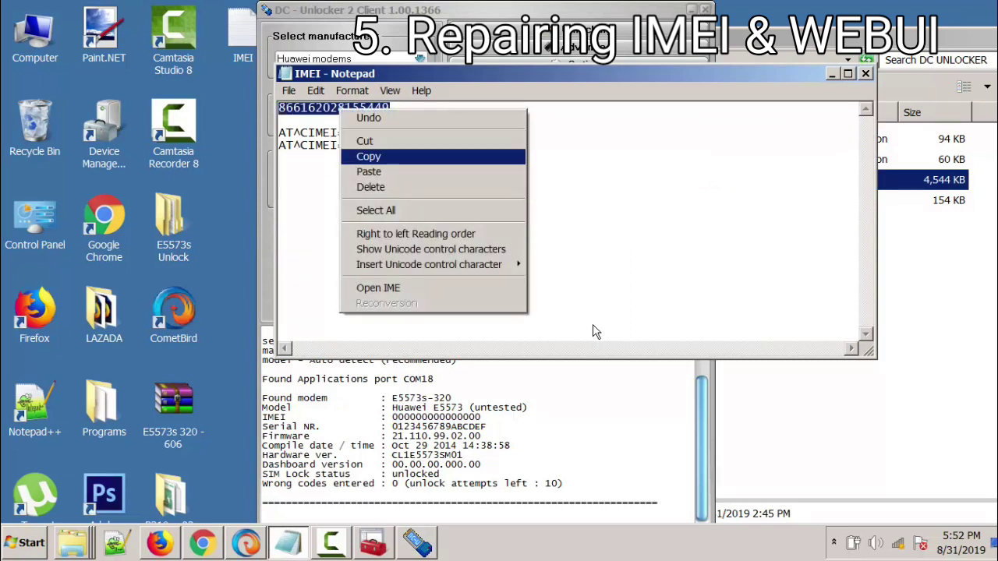
key("Return")
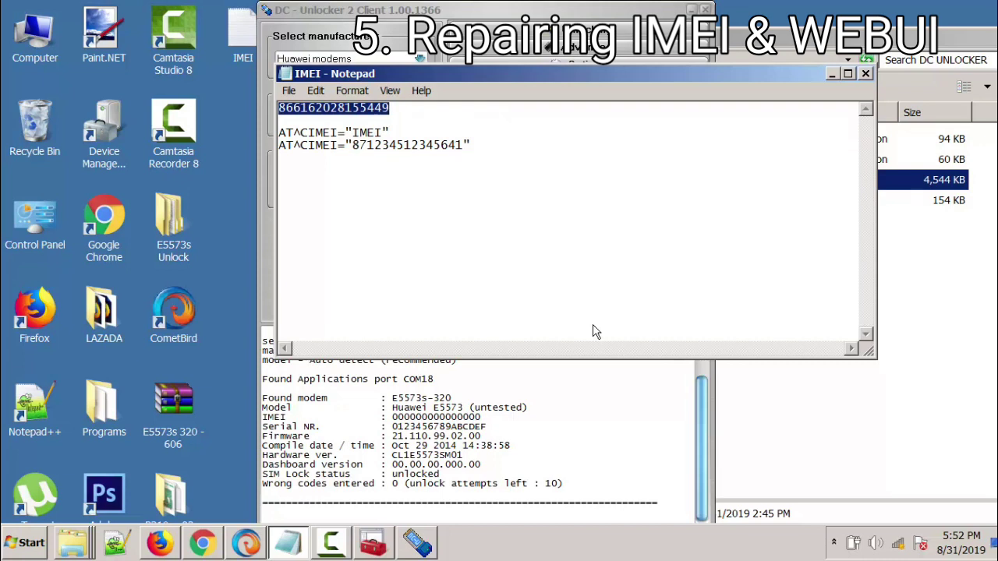
Step: Paste the IMEI over the placeholder digits in the AT^CIMEI command
key("Down")
key("Down")
key("Right")
key("Right")
key("Right")
key("Right")
key("Right")
key("Right")
key("Right")
key("Right")
key("Right")
key("Right")
key("shift+Right")
key("shift+Right")
key("shift+Right")
key("shift+Right")
key("shift+Right")
key("shift+Right")
key("shift+Right")
key("shift+Right")
key("shift+Right")
key("shift+Right")
key("shift+Right")
key("shift+Right")
key("shift+Right")
key("shift+Right")
key("shift+Right")
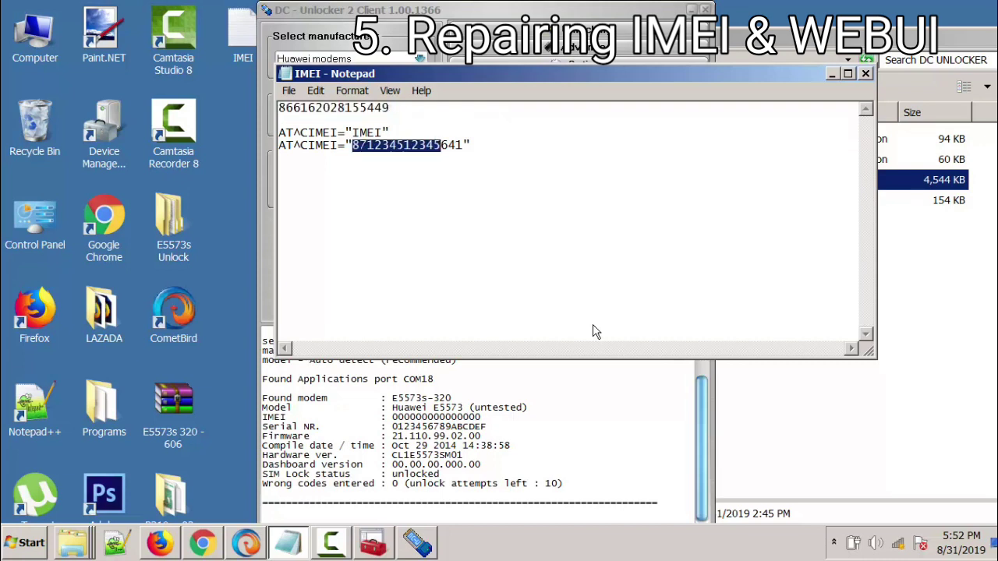
key("Menu")
key("Down")
key("Down")
key("Down")
key("Down")
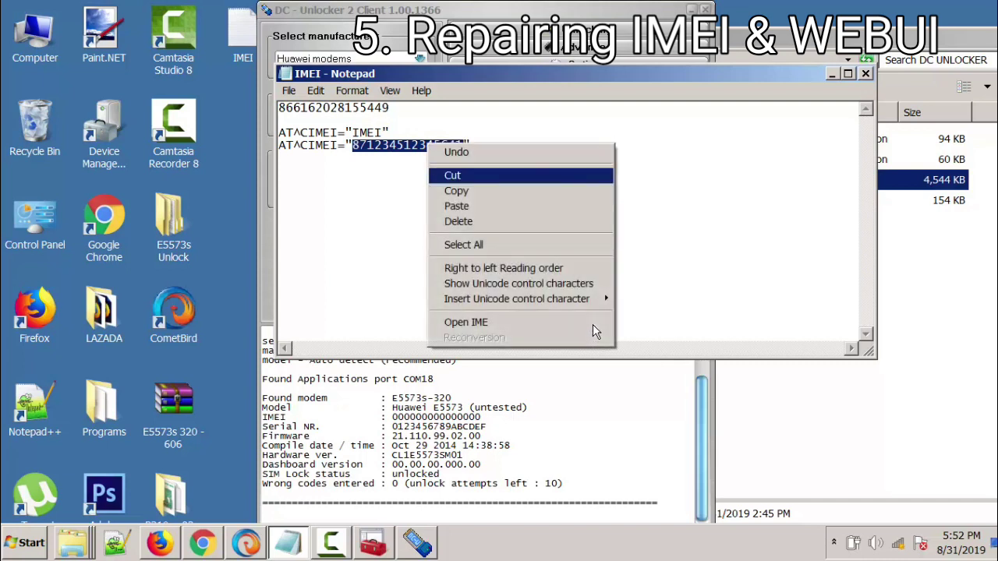
key("Return")
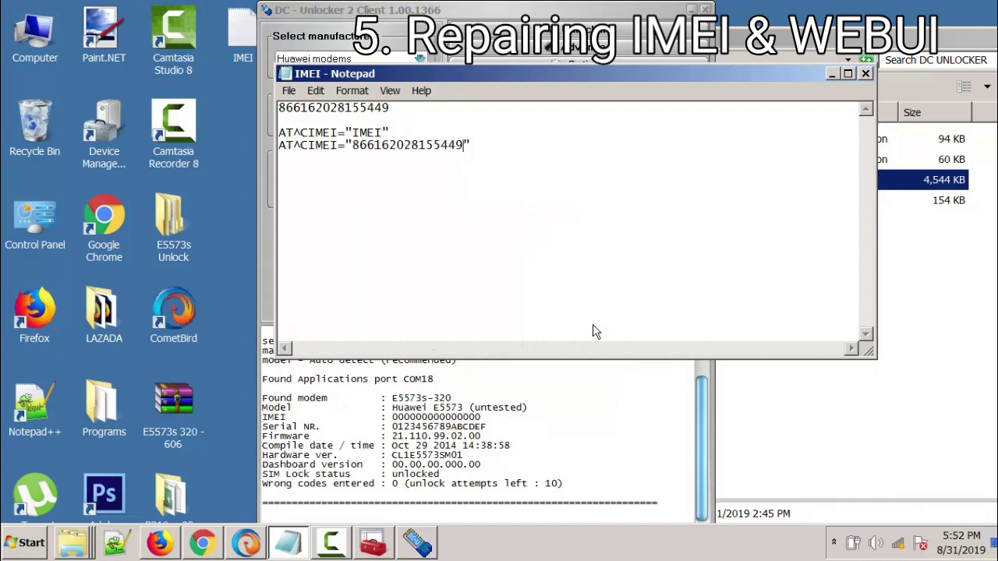
Step: Copy the completed AT^CIMEI command line
key("ctrl+shift+Left")
key("ctrl+shift+Left")
key("ctrl+shift+Left")
key("ctrl+shift+Left")
key("ctrl+shift+Left")
key("ctrl+shift+Left")
key("ctrl+shift+Left")
key("ctrl+shift+Left")
key("ctrl+shift+Right")
key("ctrl+shift+Right")
key("ctrl+shift+Right")
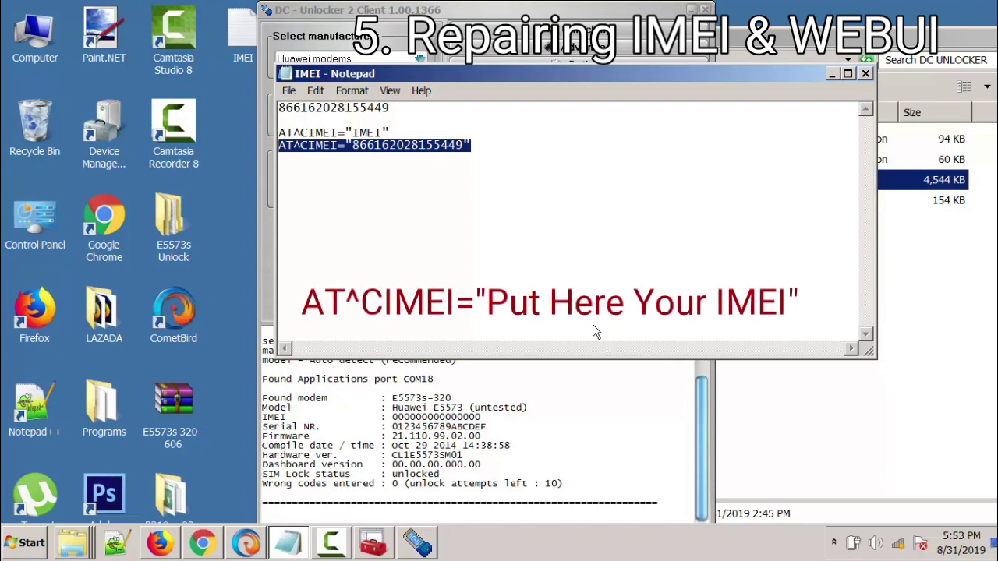
key("shift+F10")
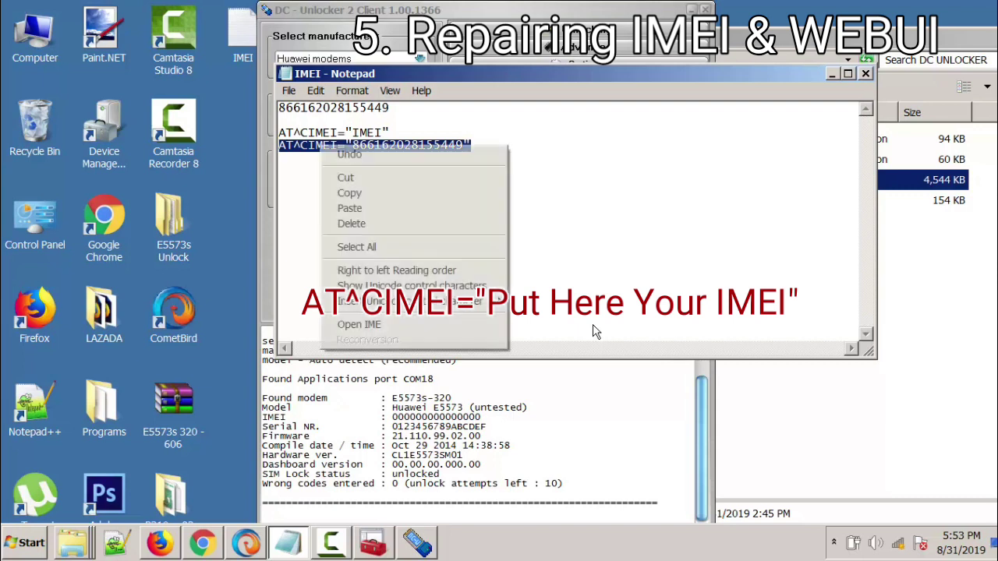
key("Down")
key("Down")
key("Return")
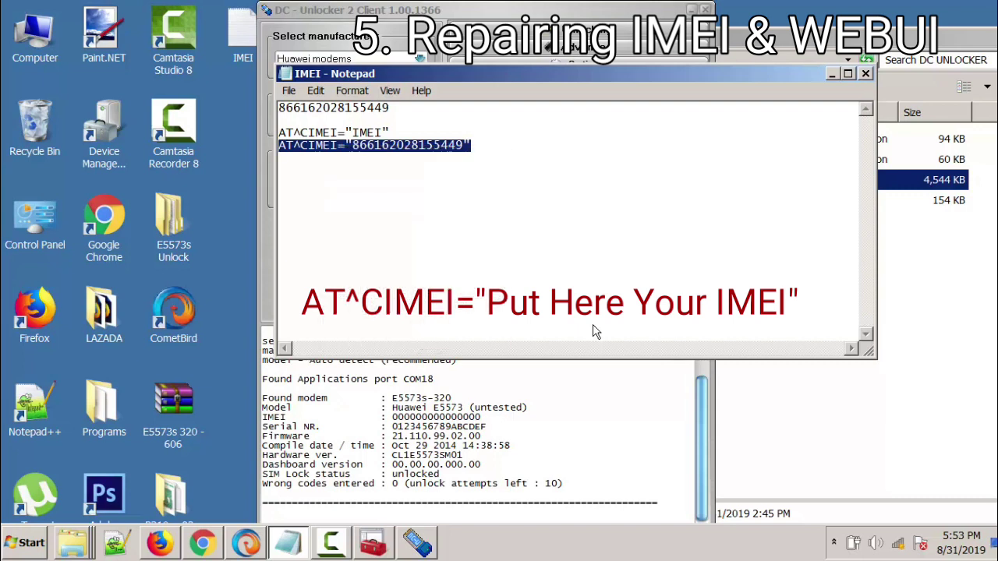
key("alt+Tab")
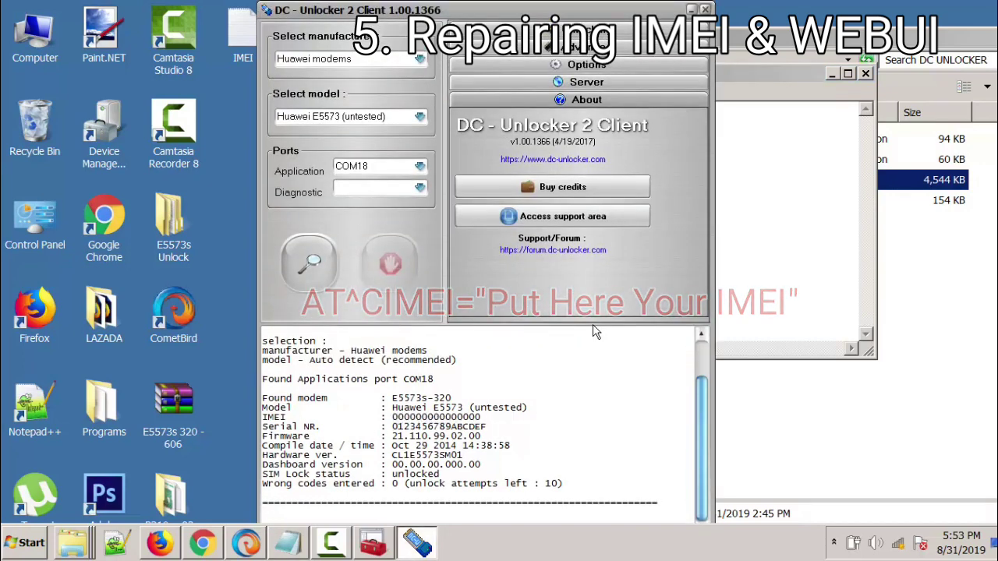
Step: Paste the AT^CIMEI command into the terminal and send it to the modem
key("shift+F10")
key("Up")
key("Up")
key("Up")
key("Up")
key("Up")
key("Up")
key("Up")
key("Up")
key("Return")
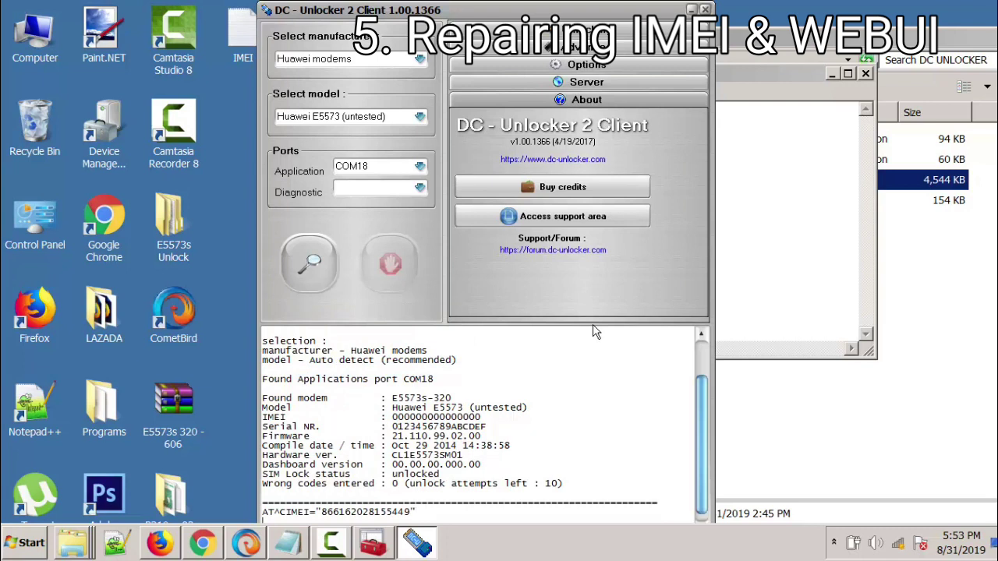
key("Return")
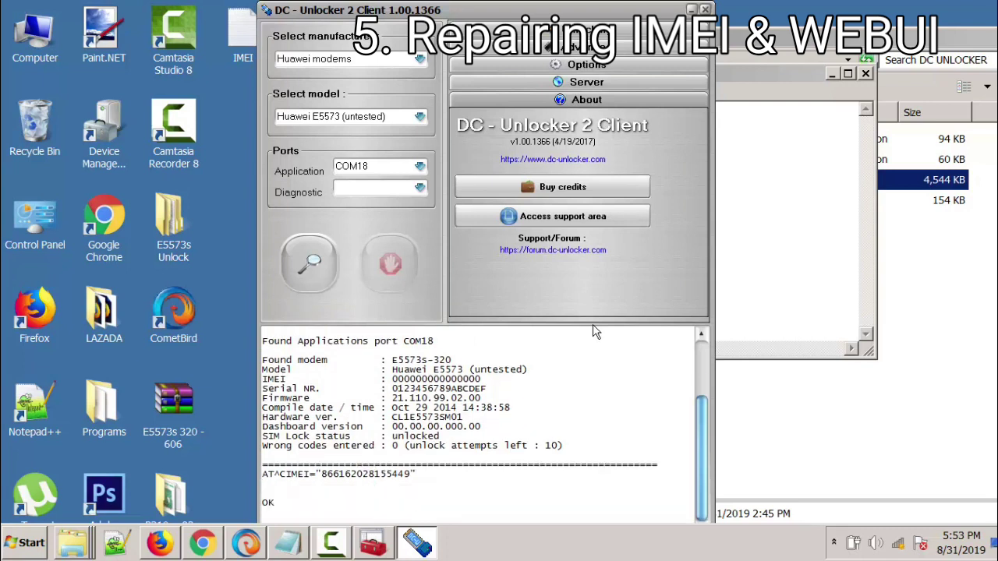
Step: Re-detect the modem and check the new IMEI and Dashboard version in the log
key("Return")
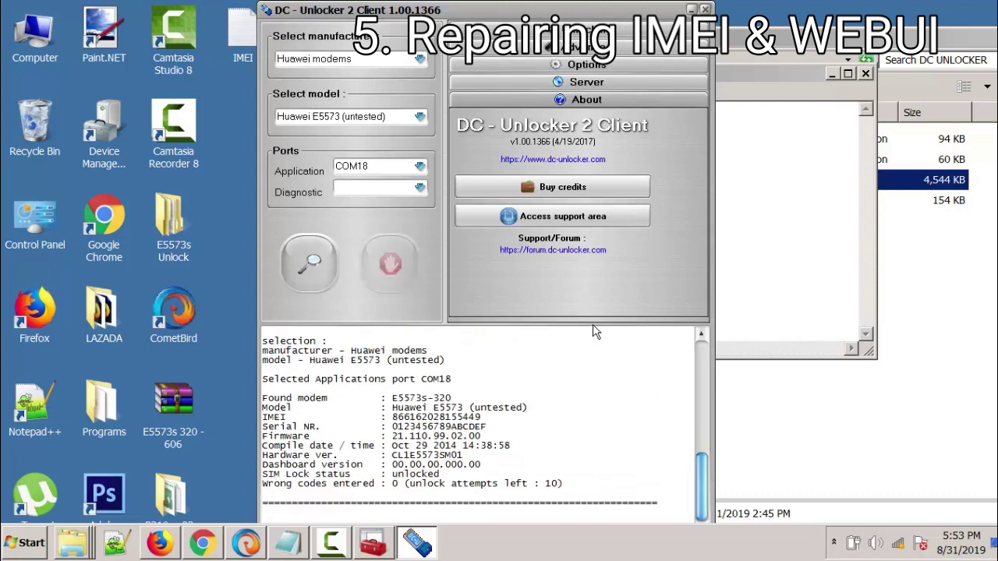
key("shift+End")
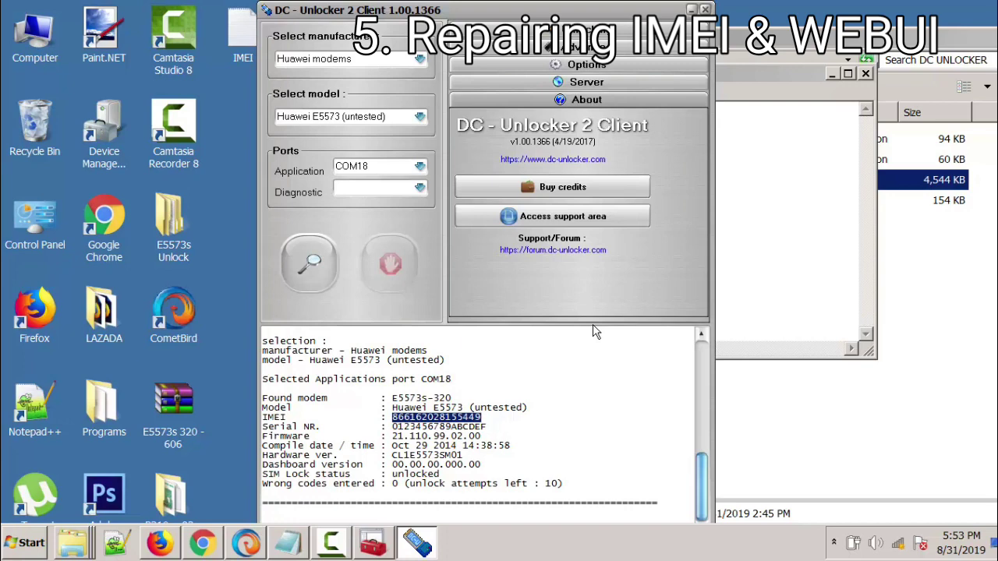
key("Down")
key("Down")
key("Down")
key("Down")
key("Down")
key("shift+End")
key("alt+Tab")
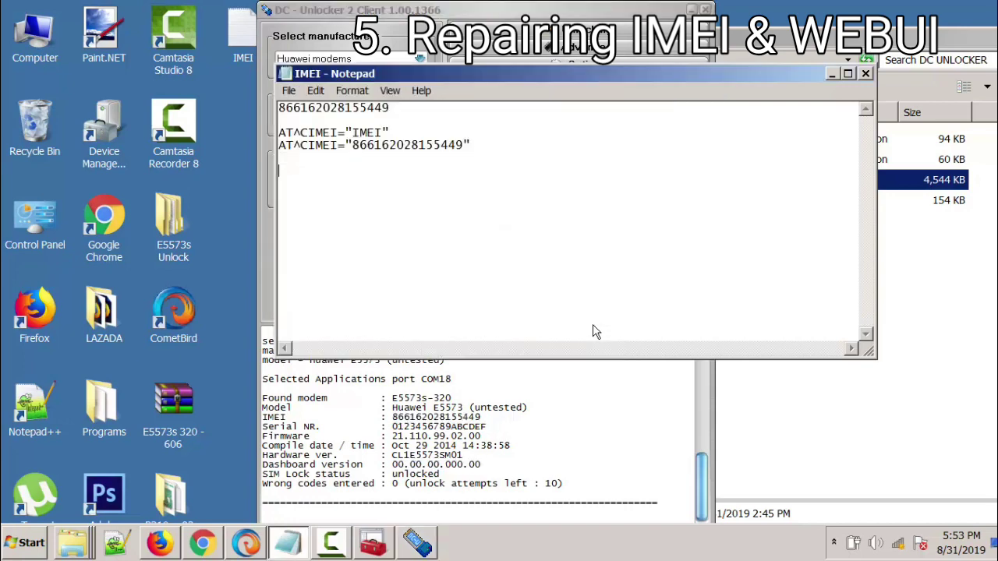
Step: Go to E5573s 320 Unlock > Huawei default WEBui and select the Update_WEBUI program
key("alt+Tab")
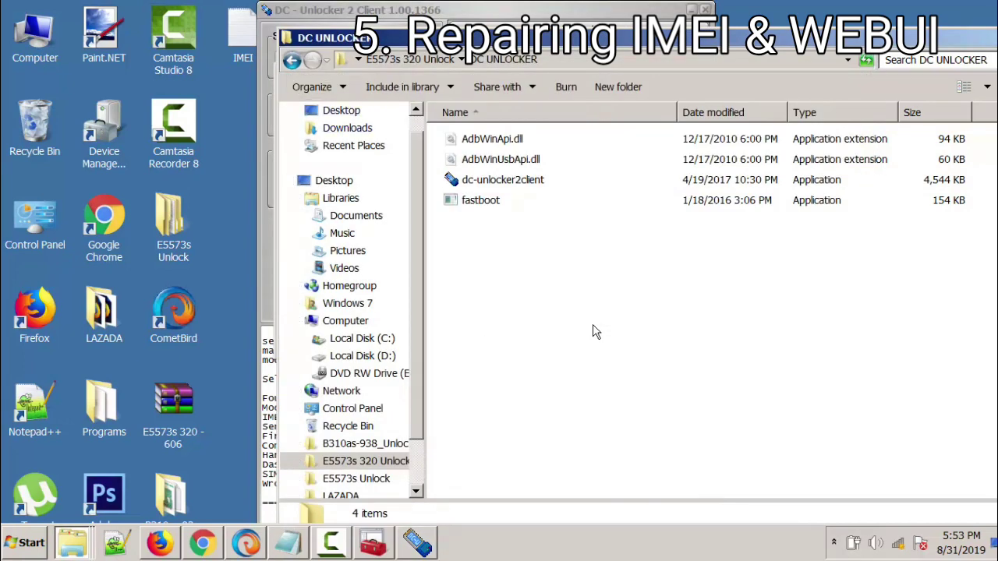
key("BackSpace")
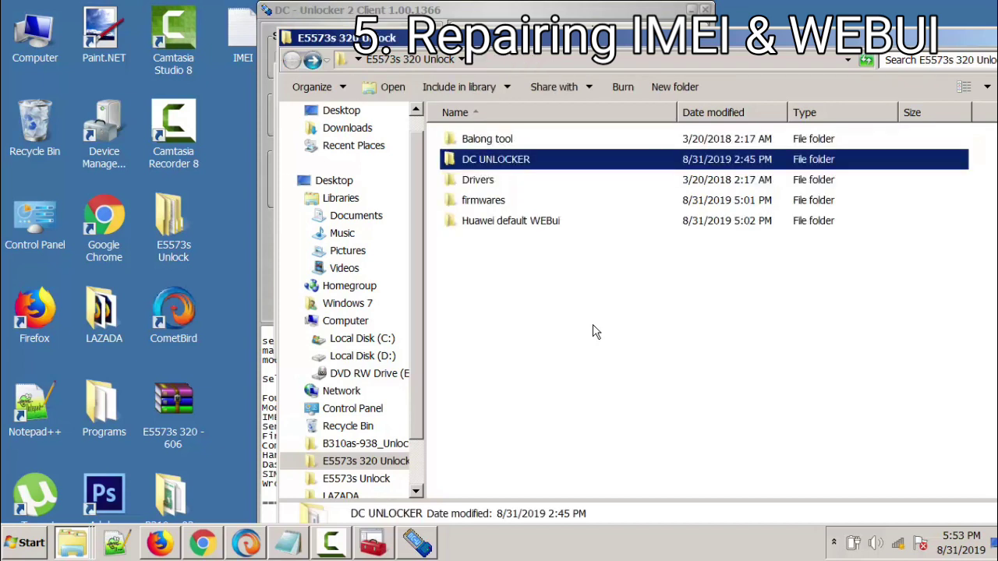
key("Down")
key("Down")
key("Down")
key("Return")
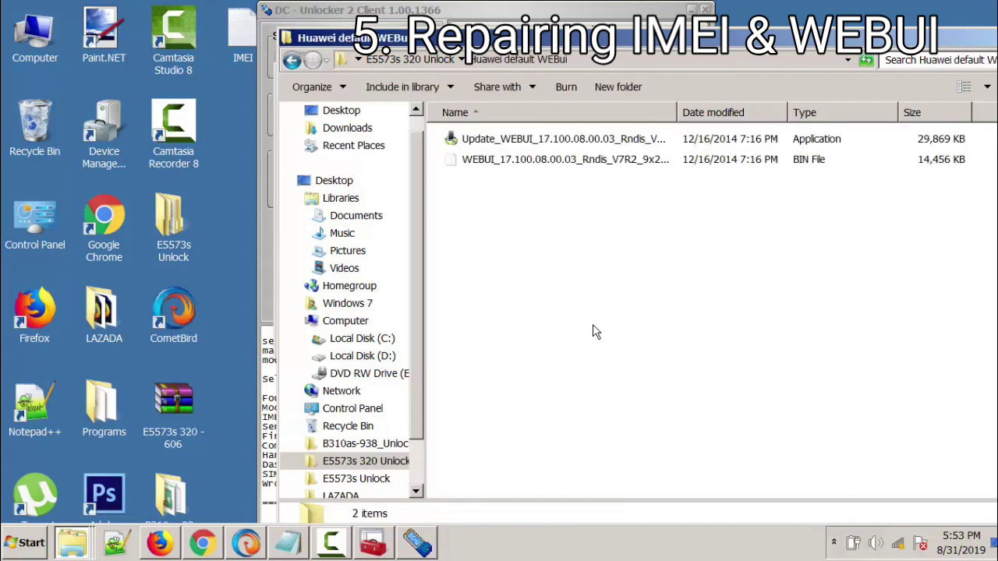
key("Down")
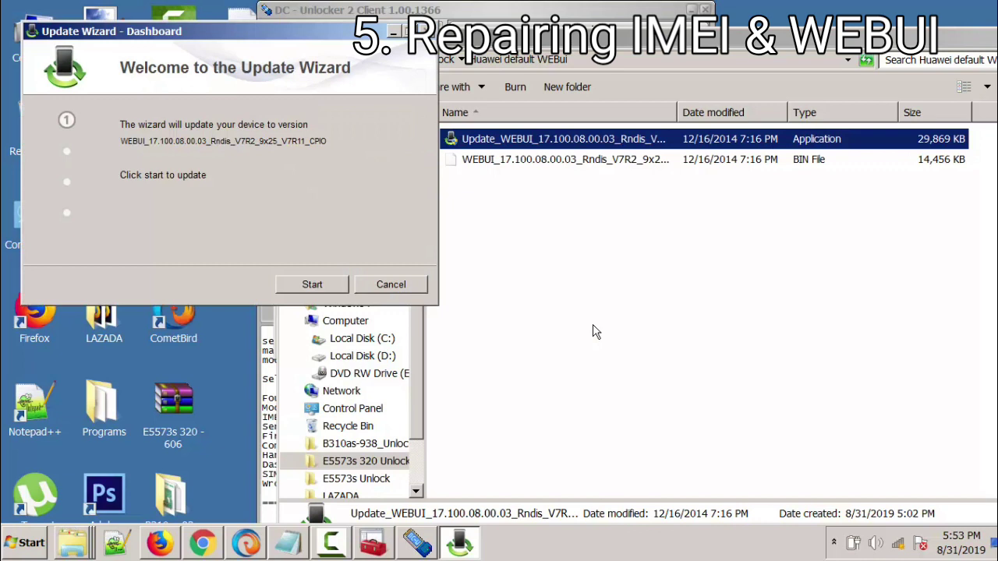
Step: Install the WEBUI_17.100.08.00.03 dashboard and finish the wizard after 'Update successful'
key("Return")
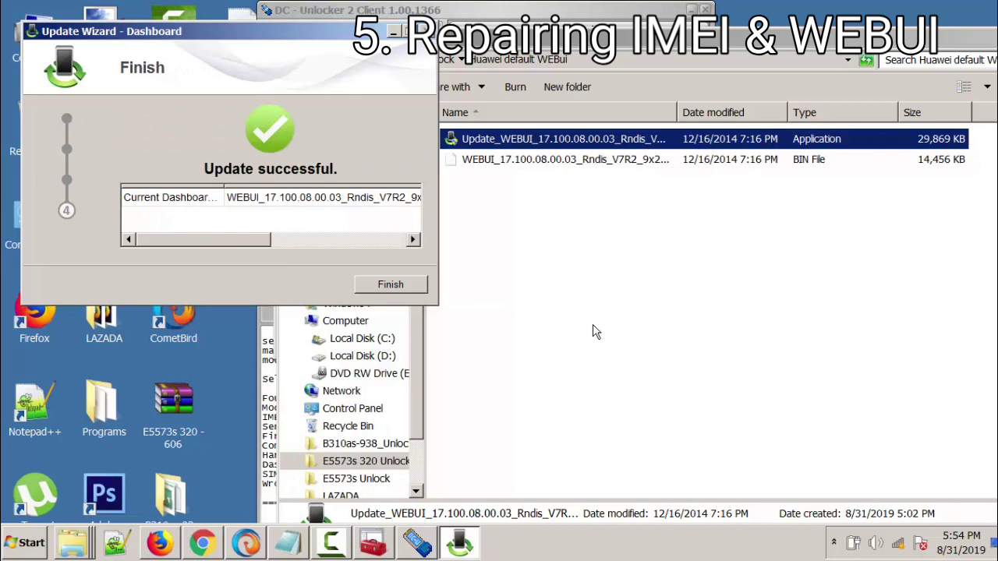
key("Return")
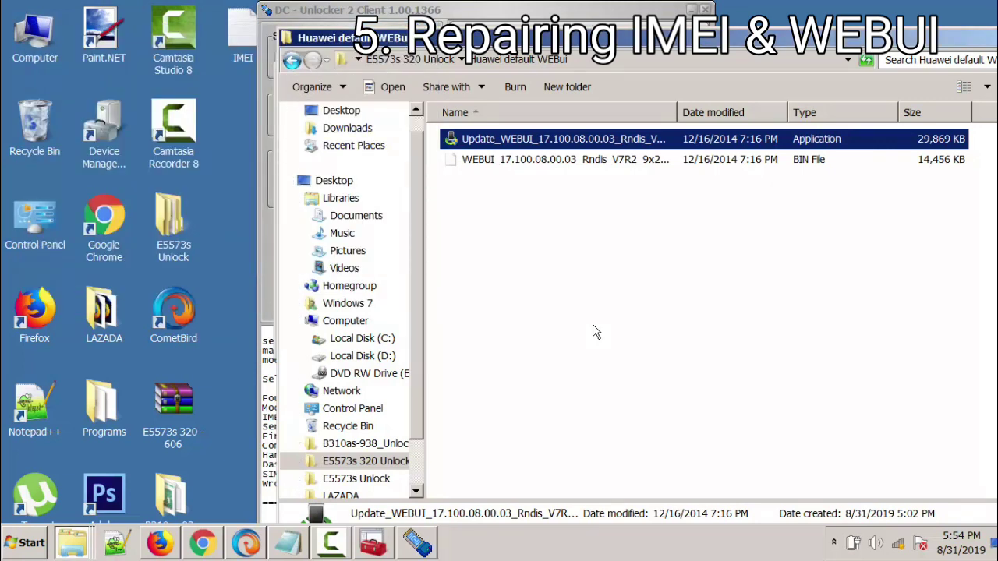
Step: Re-detect the E5573s-320 and confirm dashboard WEBUI_17.100.08.00.03 with SIM lock still unlocked
key("BackSpace")
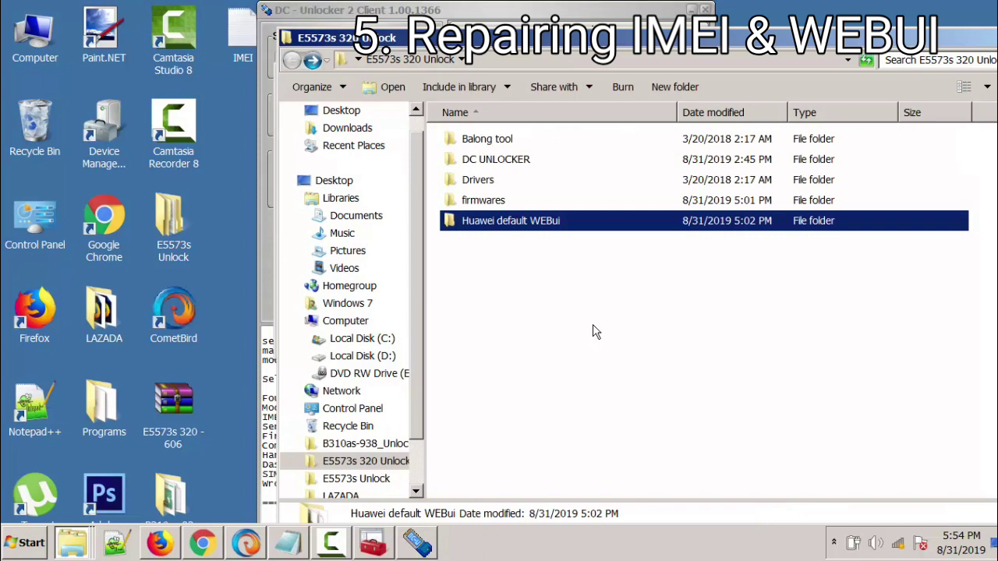
key("alt+Tab")
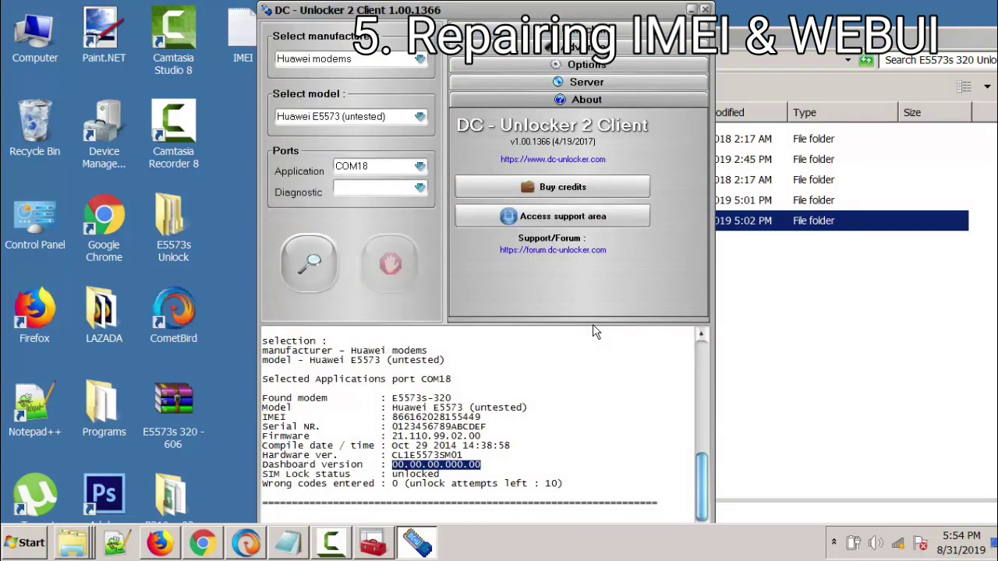
key("Return")
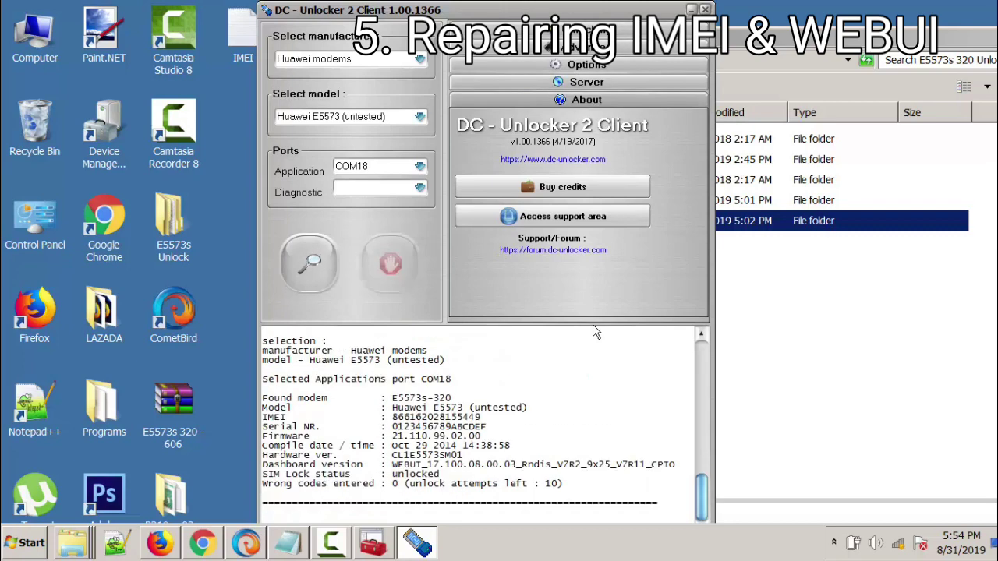
key("shift+Right")
key("shift+Right")
key("shift+Right")
key("shift+Right")
key("shift+Right")
key("shift+Right")
key("shift+Right")
key("shift+Right")
key("shift+Right")
key("shift+Right")
key("shift+Right")
key("shift+Right")
key("shift+Right")
key("shift+Right")
key("shift+Right")
key("shift+Right")
key("shift+Right")
key("shift+Right")
key("shift+Right")
key("shift+Right")
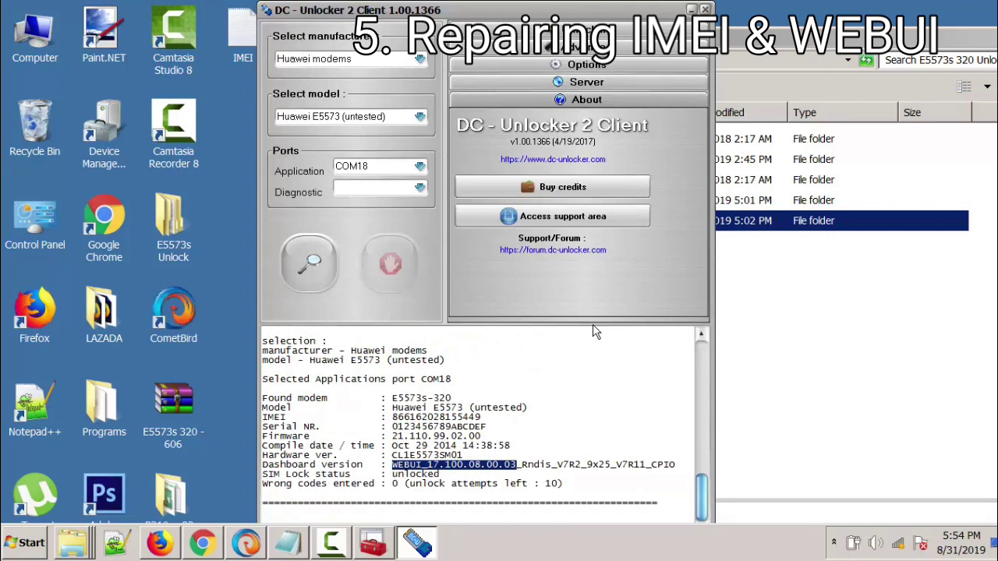
key("Down")
key("ctrl+shift+Left")
key("Right")
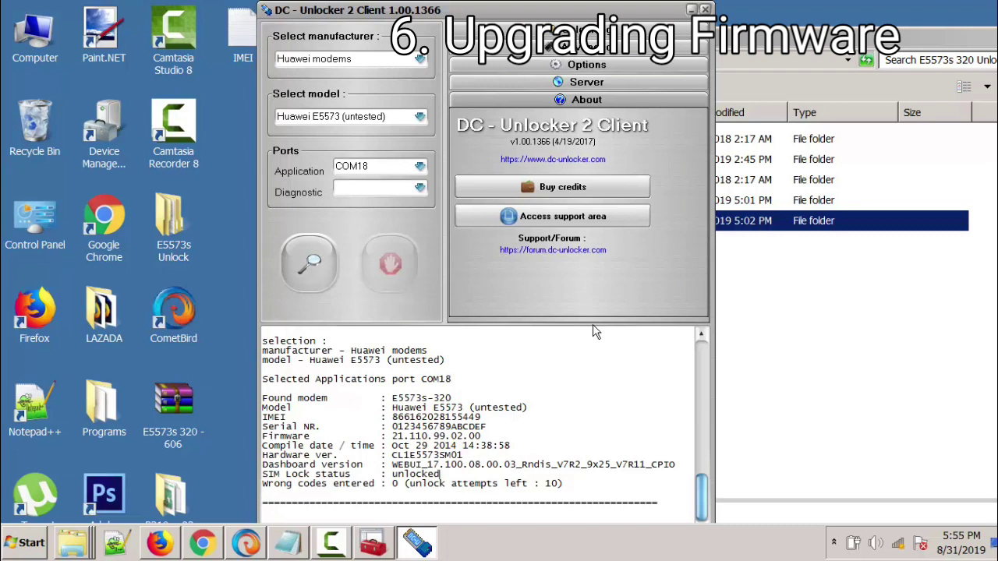
Step: Highlight the current firmware version 21.110.99.02.00 in the DC-Unlocker log
key("Up")
key("Up")
key("Up")
key("Up")
key("ctrl+Left")
key("ctrl+Left")
key("ctrl+Left")
key("shift+End")
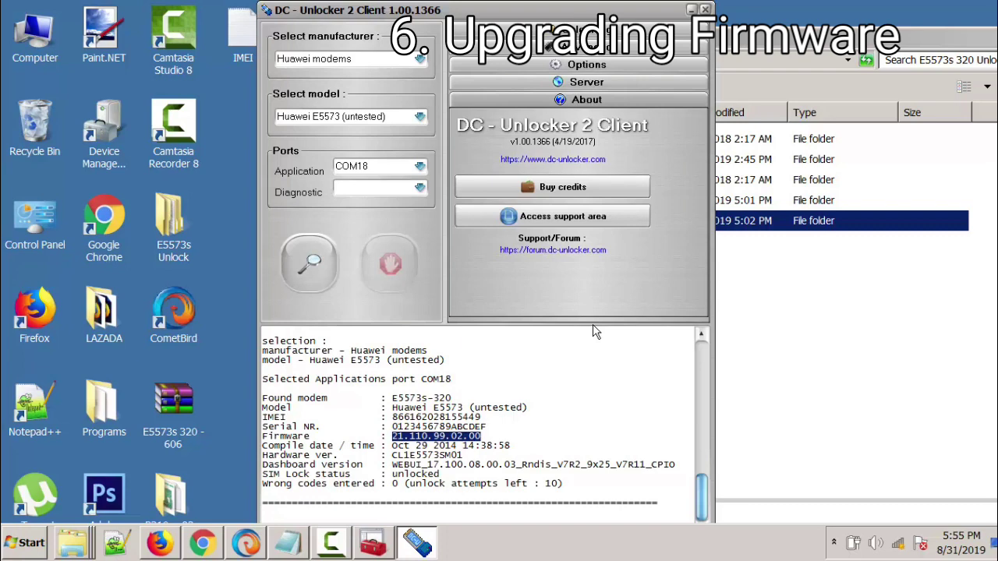
Step: Run E5573_Update_21.180.17.00.00 from firmwares > Huawei_E5573s-320_UpgradeFirmware and start the upgrade
key("alt+Tab")
key("f")
key("Return")
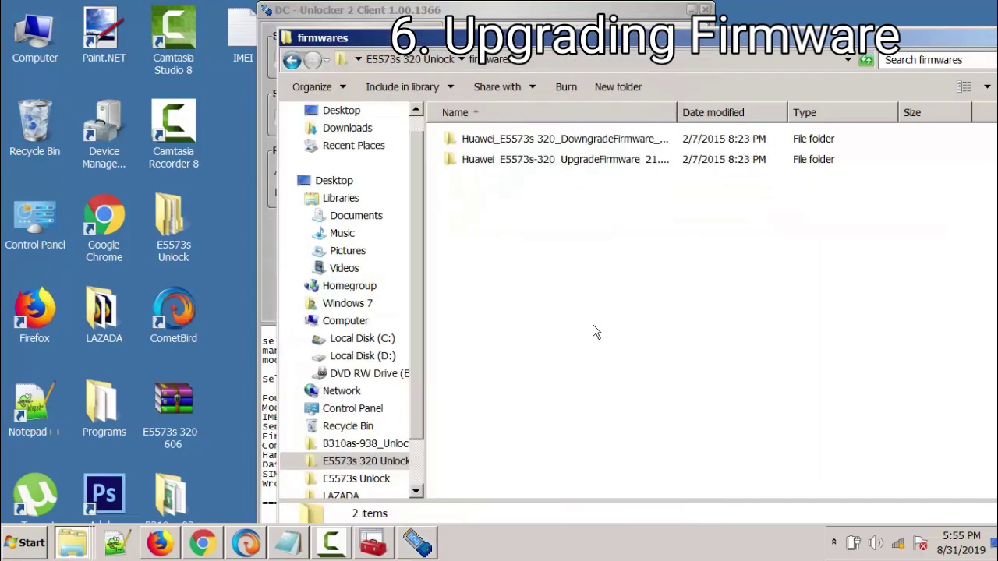
key("Down")
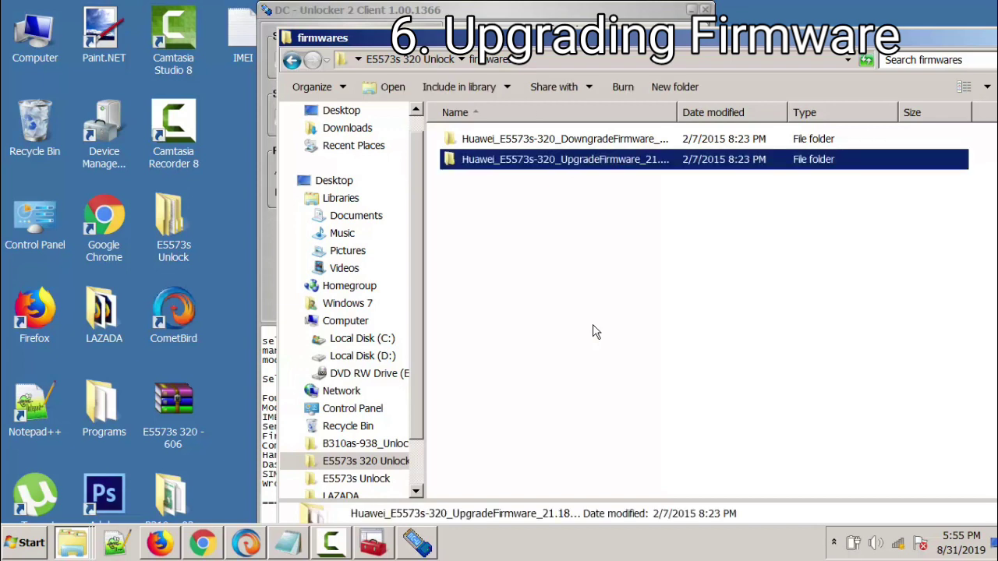
key("Return")
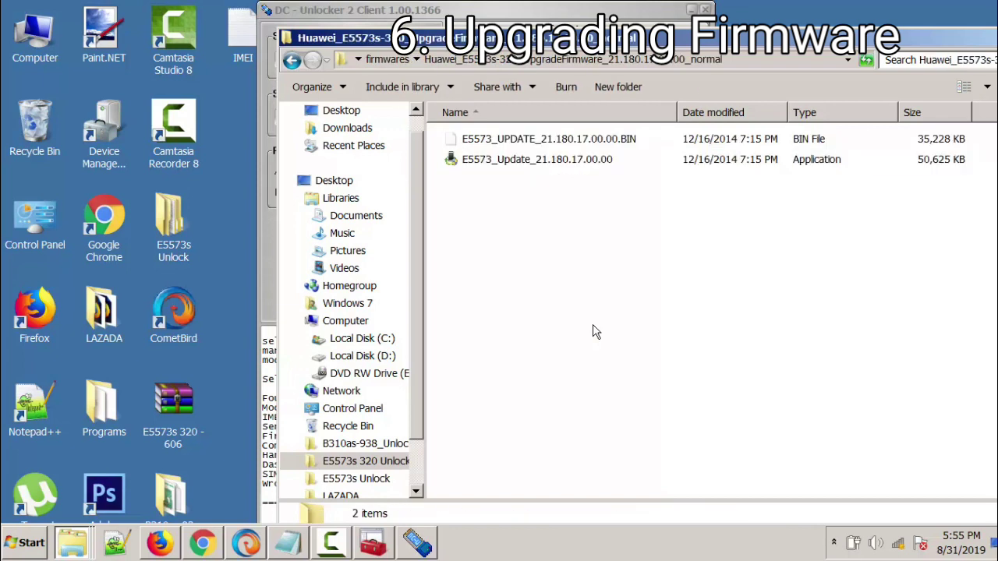
key("Down")
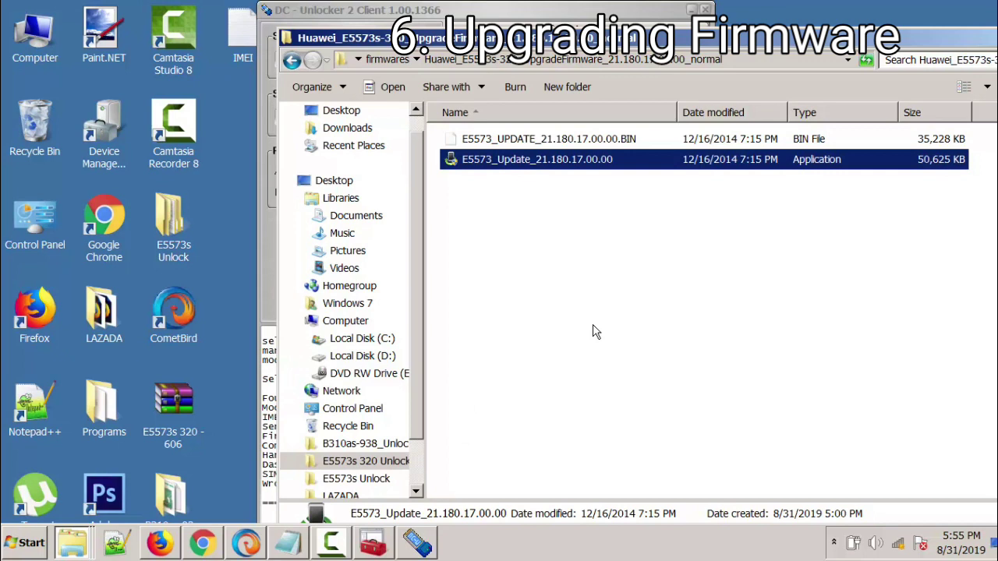
key("Return")
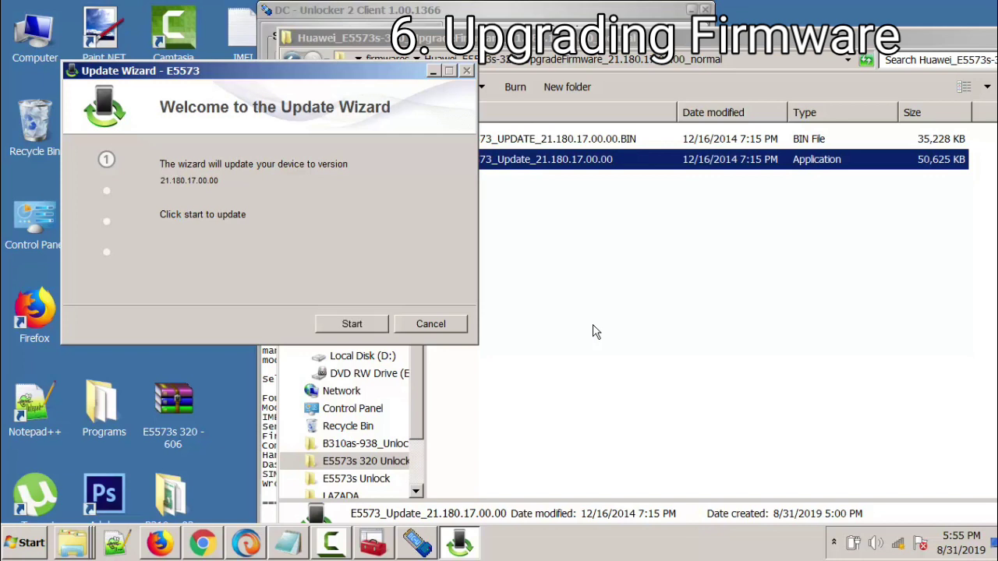
key("Return")
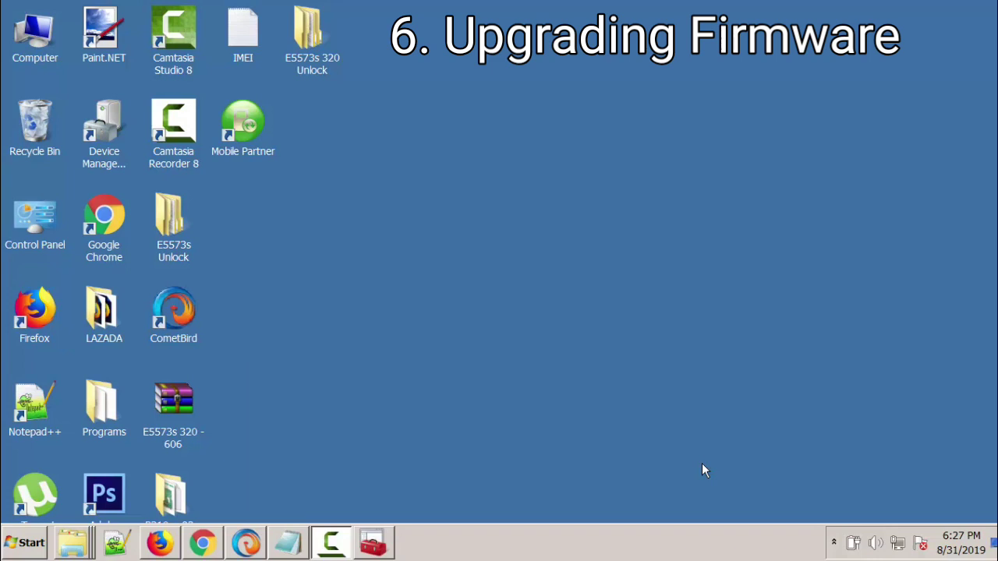
Step: Run Setup from Drivers > Install 3 Mobile Partner, agreeing to remove the existing copy
key("Return")
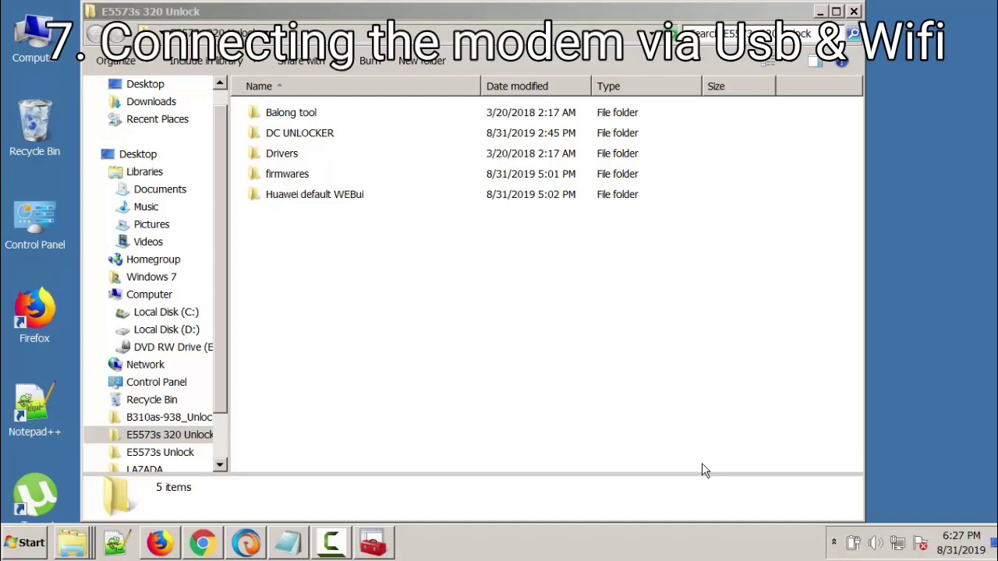
key("Down")
key("Down")
key("Down")
key("Return")
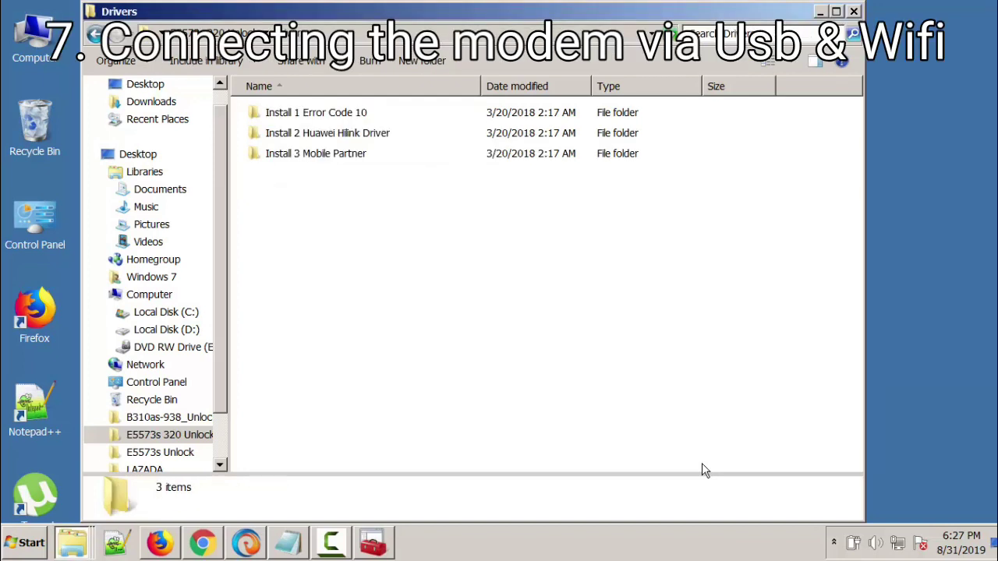
key("Down")
key("Down")
key("Down")
key("Return")
key("Down")
key("Down")
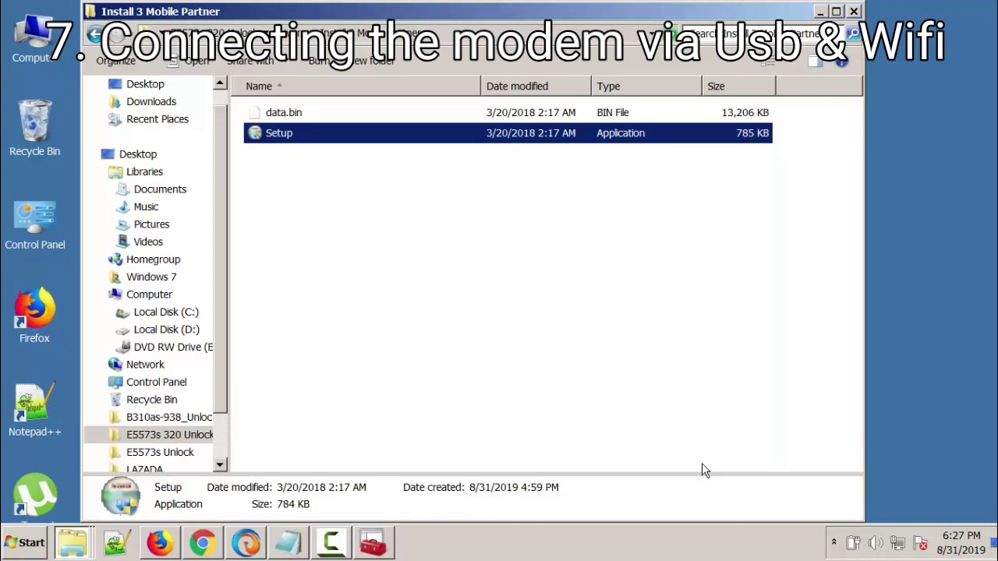
key("Return")
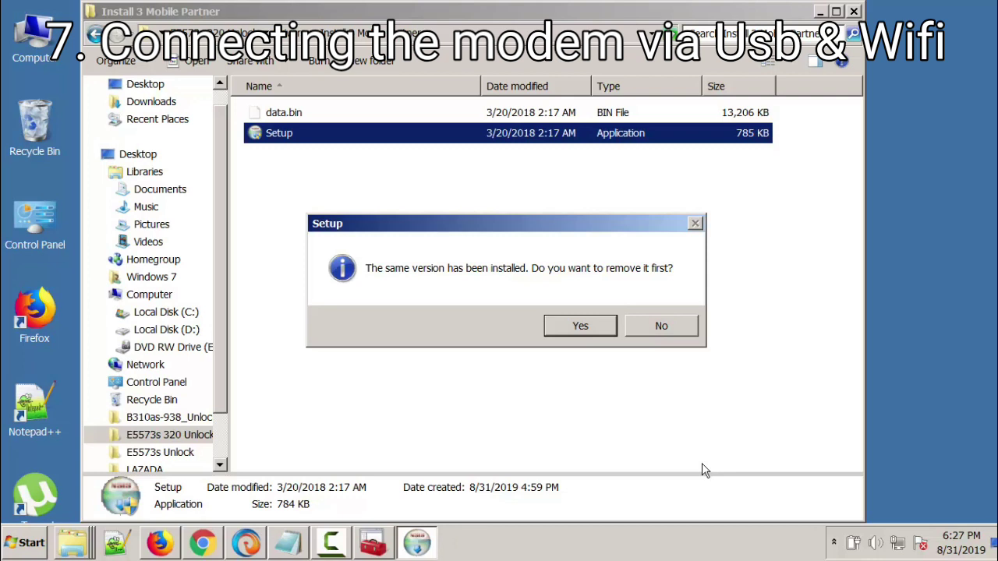
key("Return")
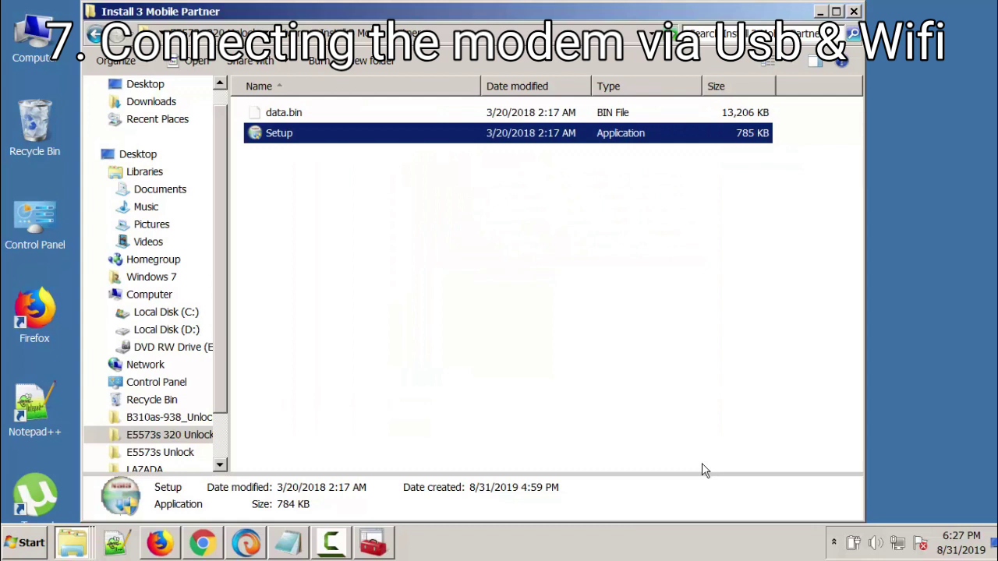
Step: Locate the newly installed Mobile Partner in the Start menu programs list
key("BackSpace")
key("super")
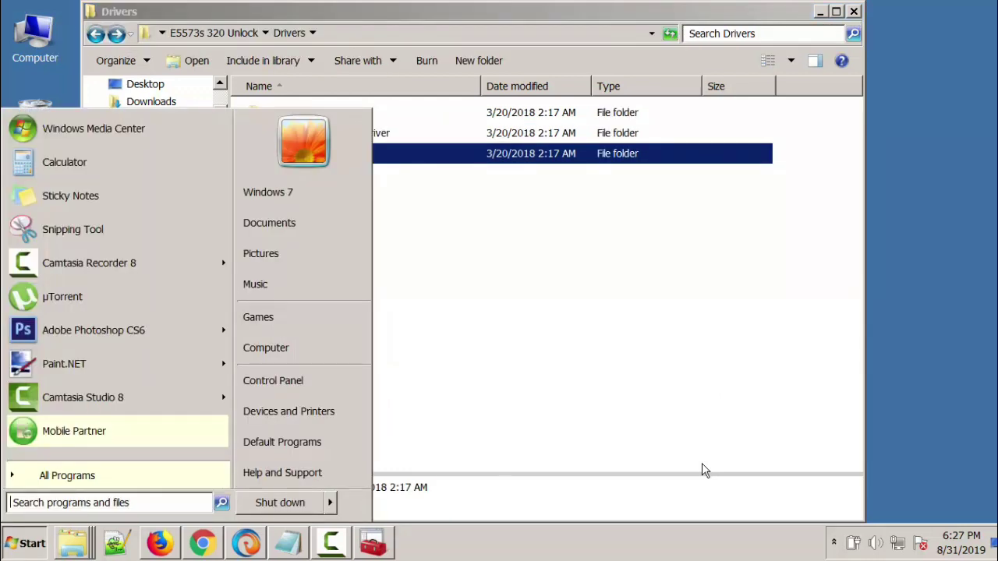
key("Up")
key("Down")
Step: Check the wireless networks list, then load 192.168.8.1 in CometBird, which shows Unable to connect
key("super+d")
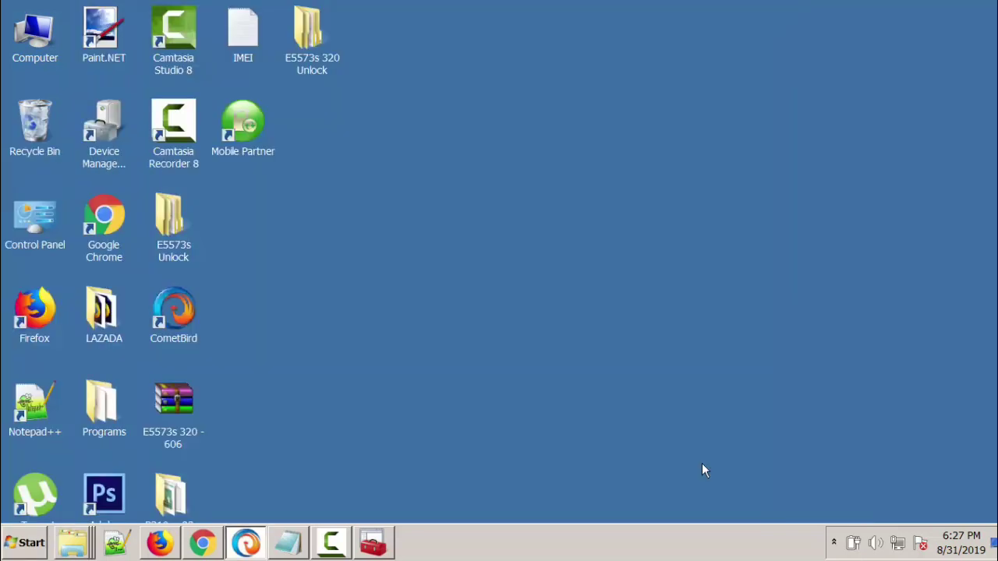
key("Return")
key("Up")
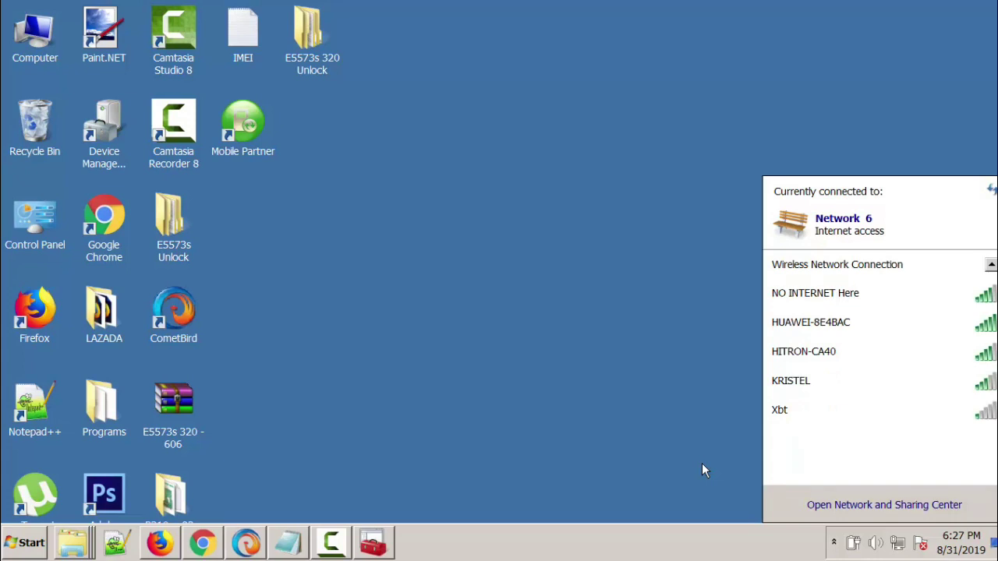
key("super+5")
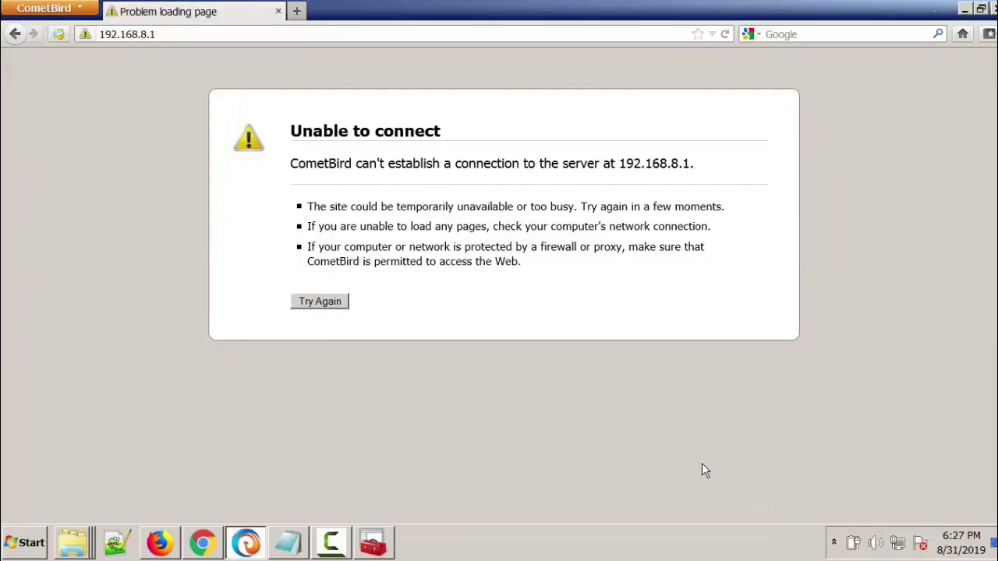
key("ctrl+l")
Step: Log in to the 192.168.8.1 WebUI as admin, skip the weak-password warning, and open Settings
key("Return")
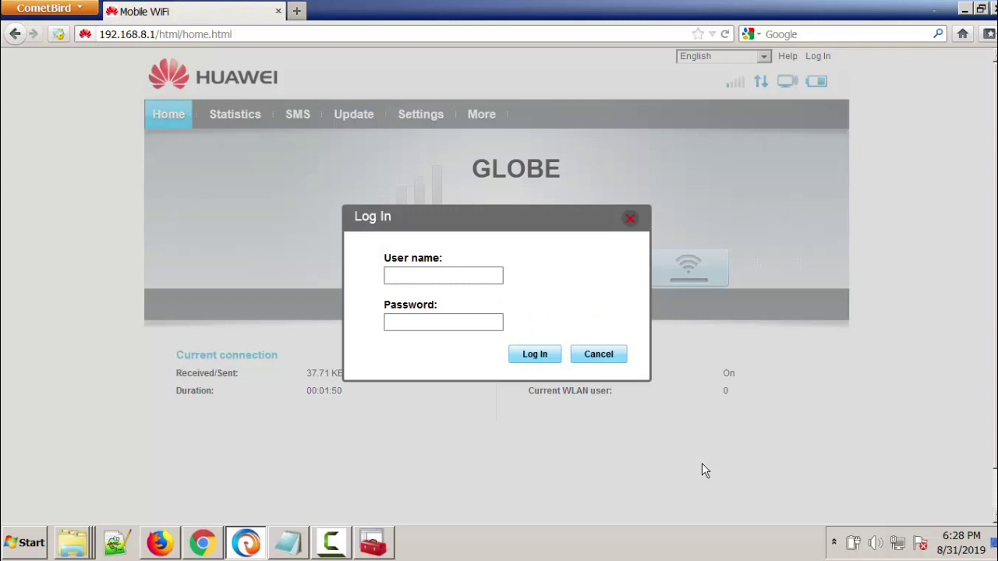
type("admin")
key("Tab")
type("admin")
key("Return")
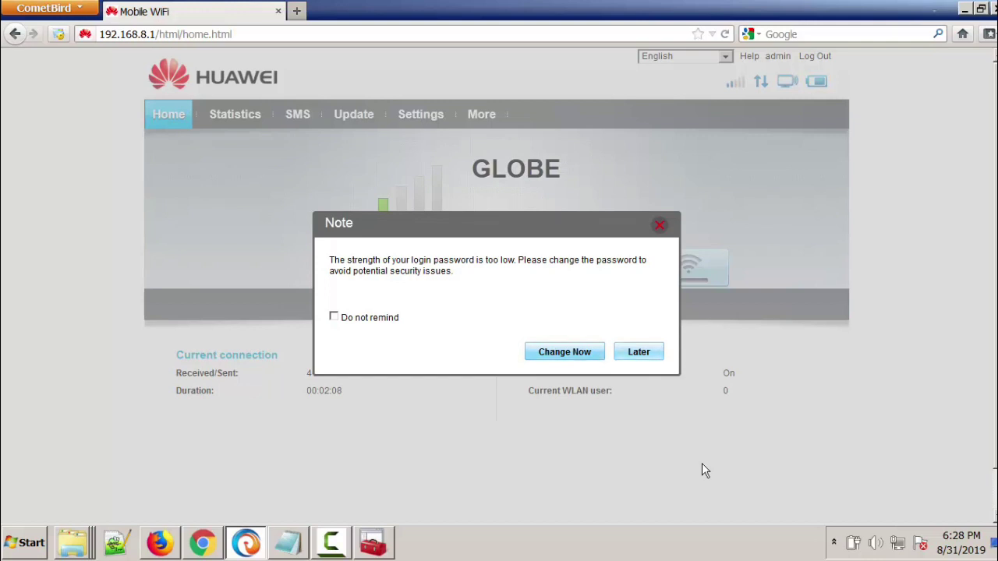
key("Escape")
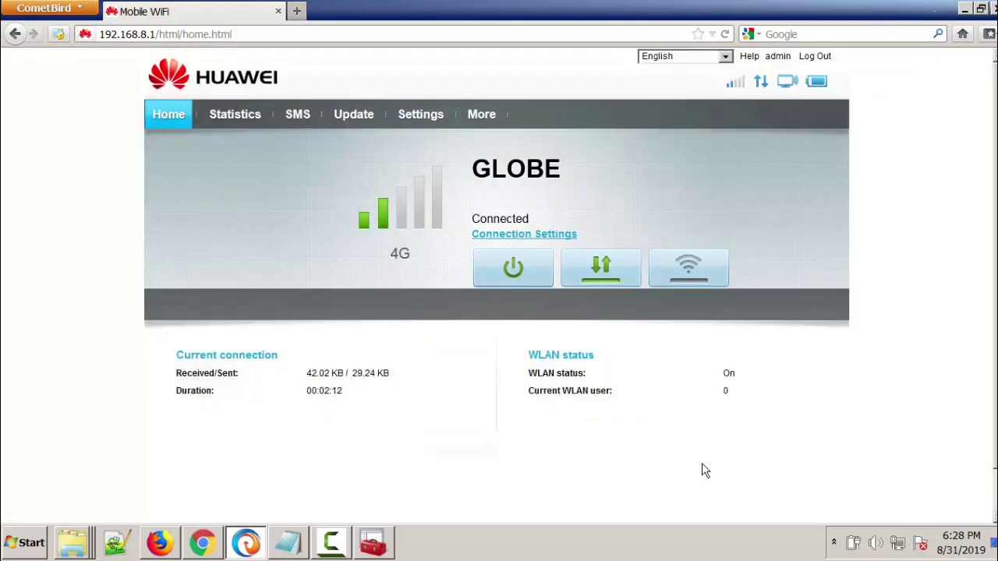
key("Tab")
key("Return")
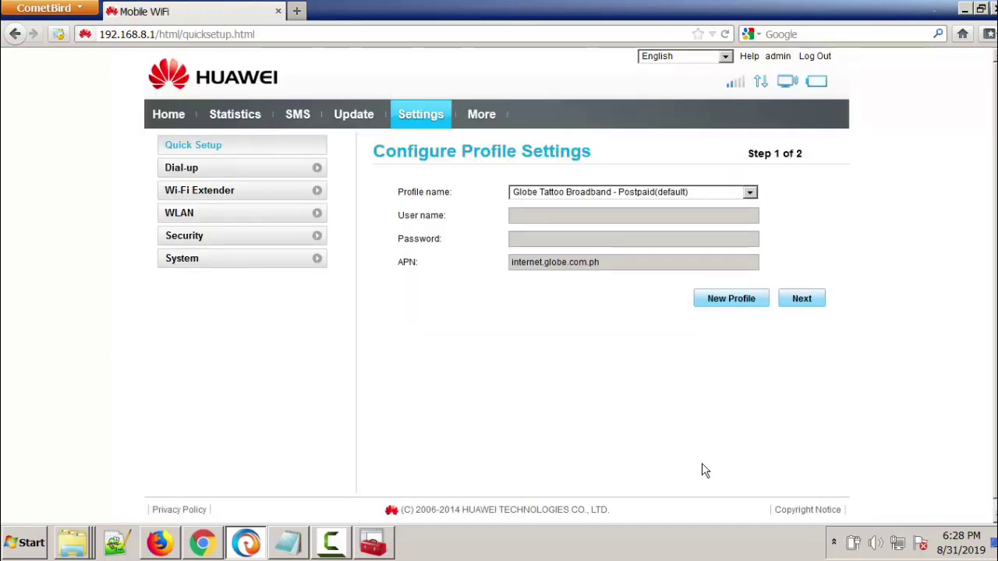
Step: Leave the connection profile unchanged and open WLAN > WLAN Basic Settings for HUAWEI-8E4BAC
key("alt+Down")
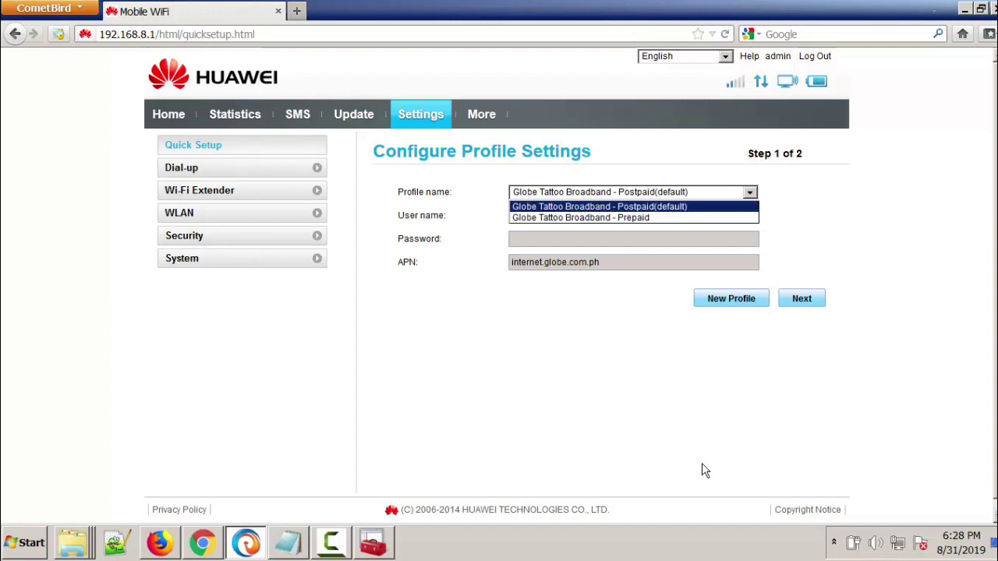
key("Escape")
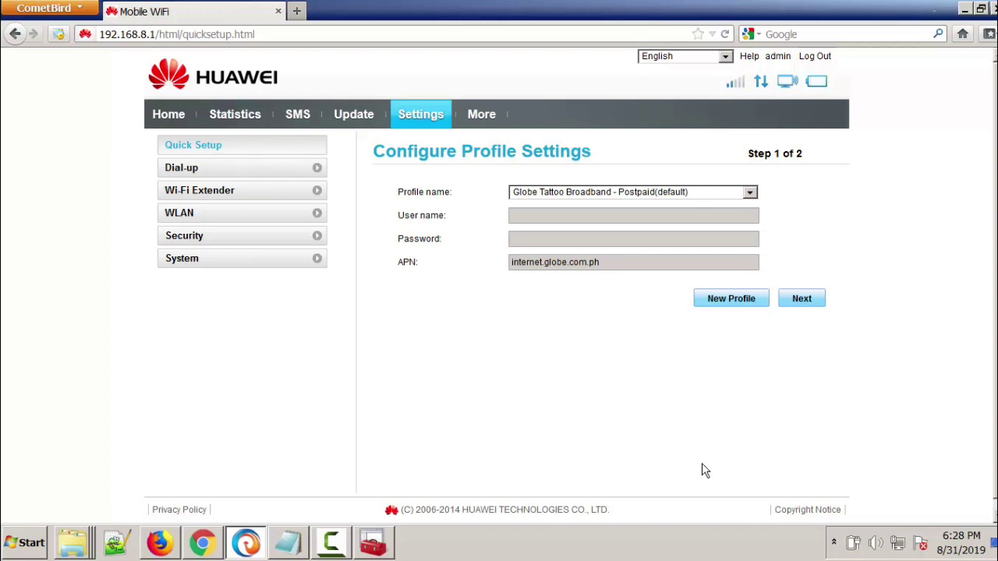
key("Return")
key("Tab")
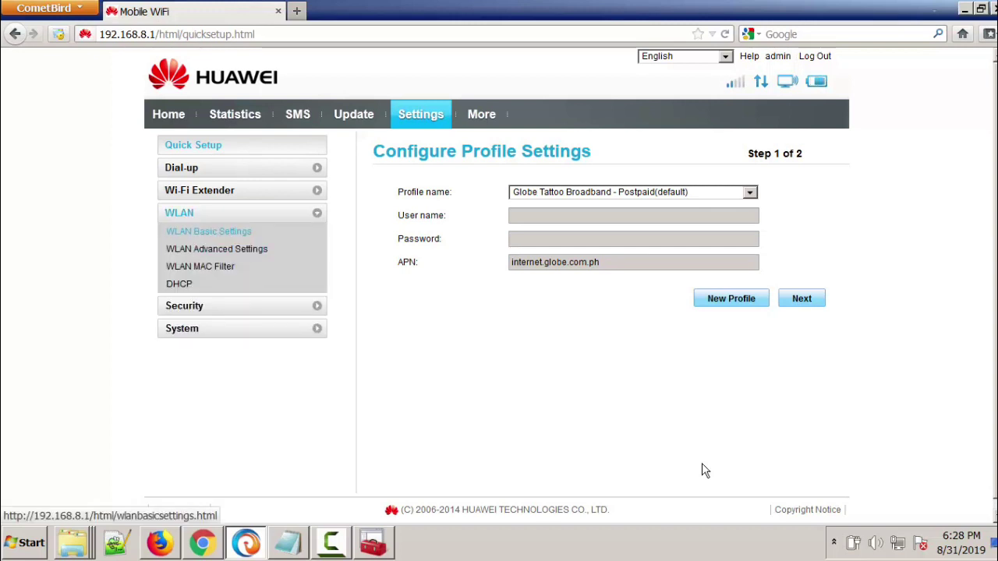
key("Return")
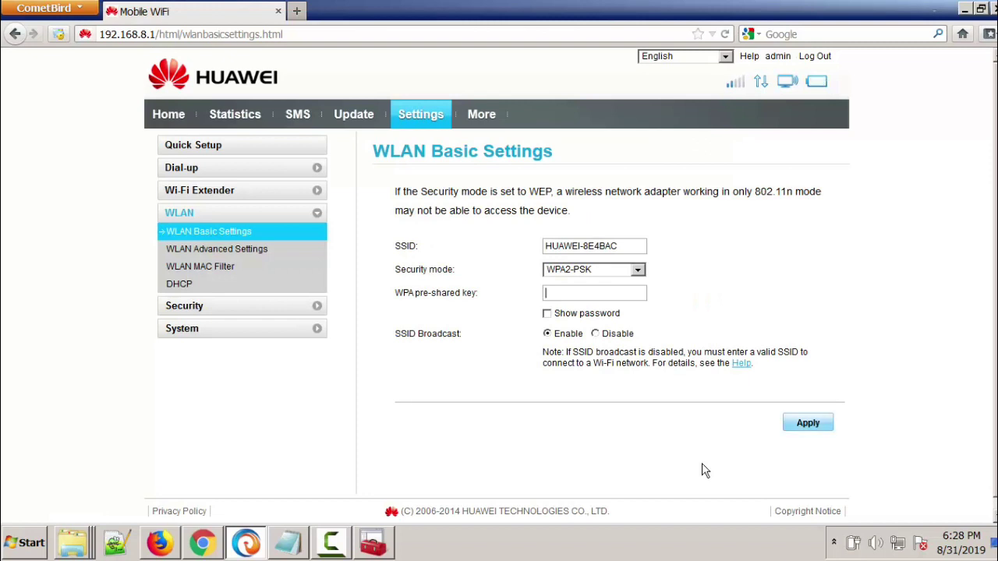
Step: Enter a new nine-character WPA pre-shared key for HUAWEI-8E4BAC and apply it
type("•••")
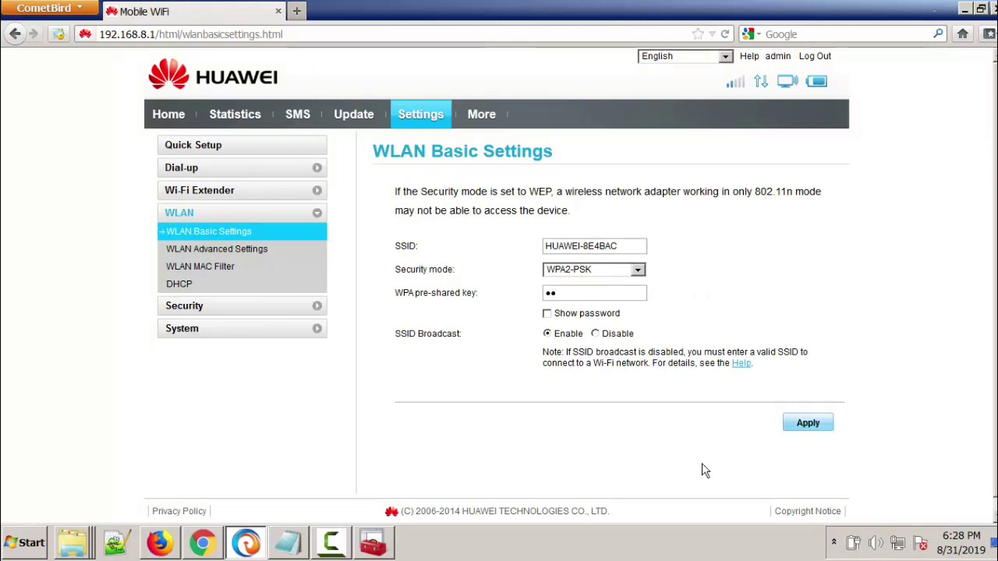
type("•")
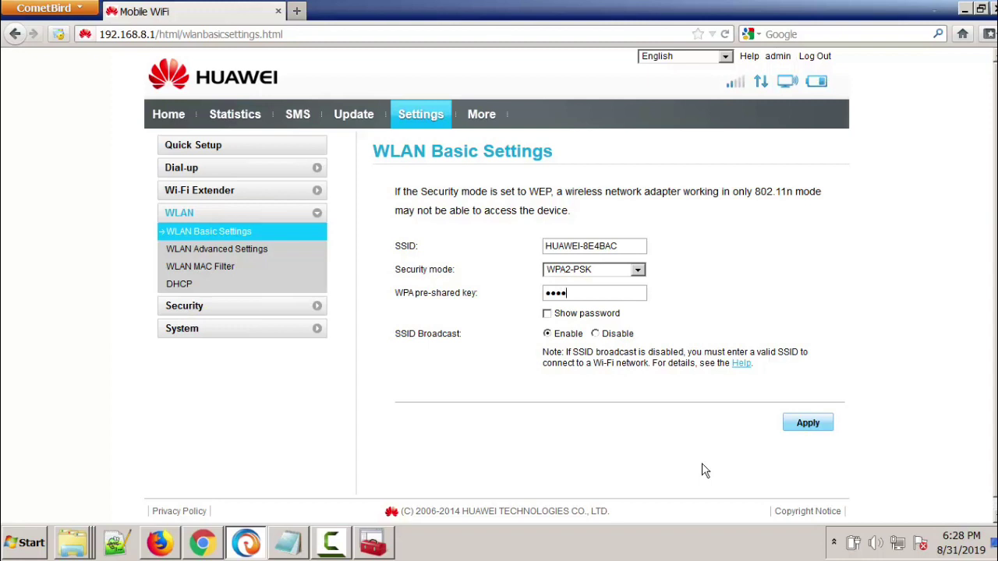
type("•••••")
key("Return")
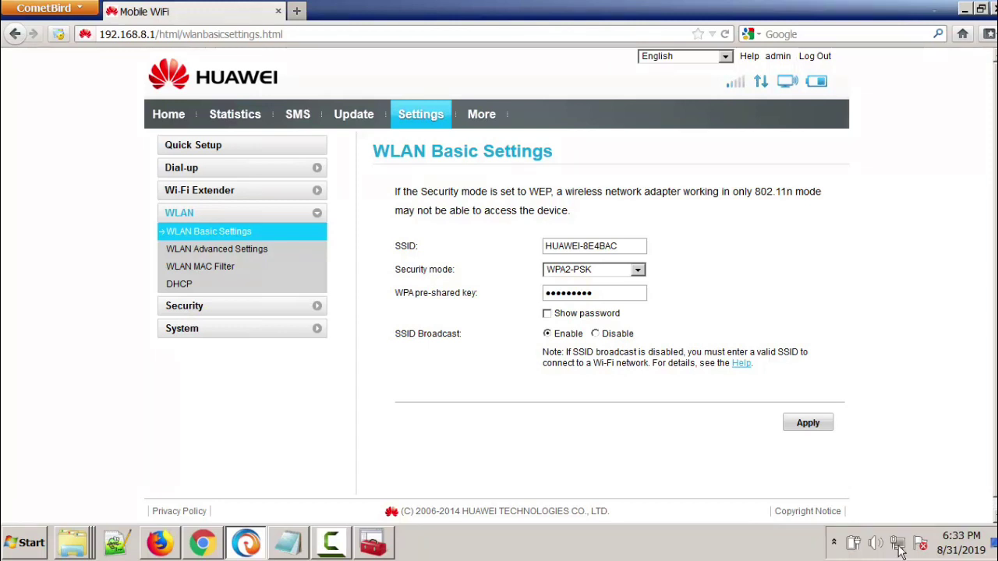
Step: Replace HUAWEI-8E4BAC's saved network security key with the new nine-character key
left_click(897, 543)
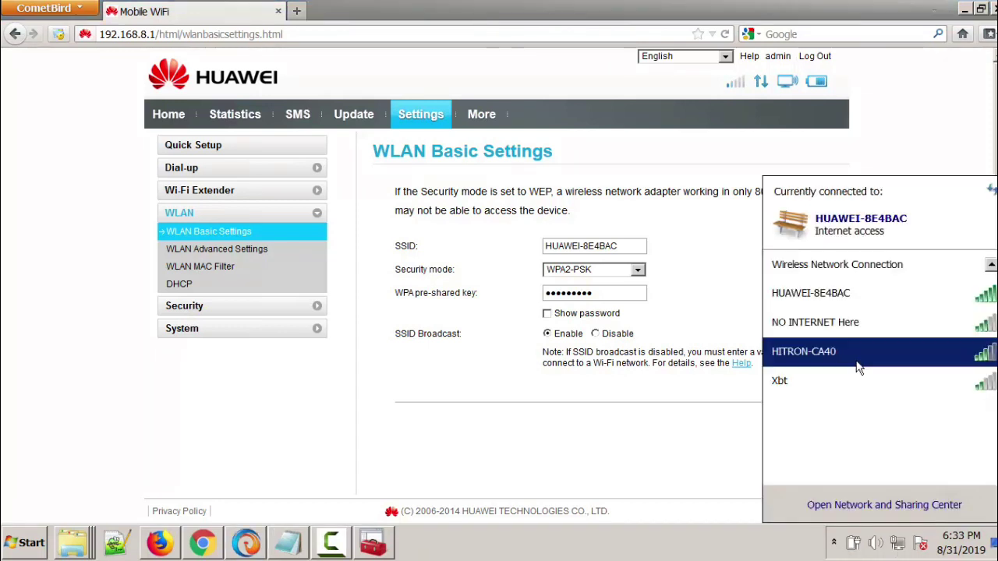
right_click(823, 300)
left_click(857, 316)
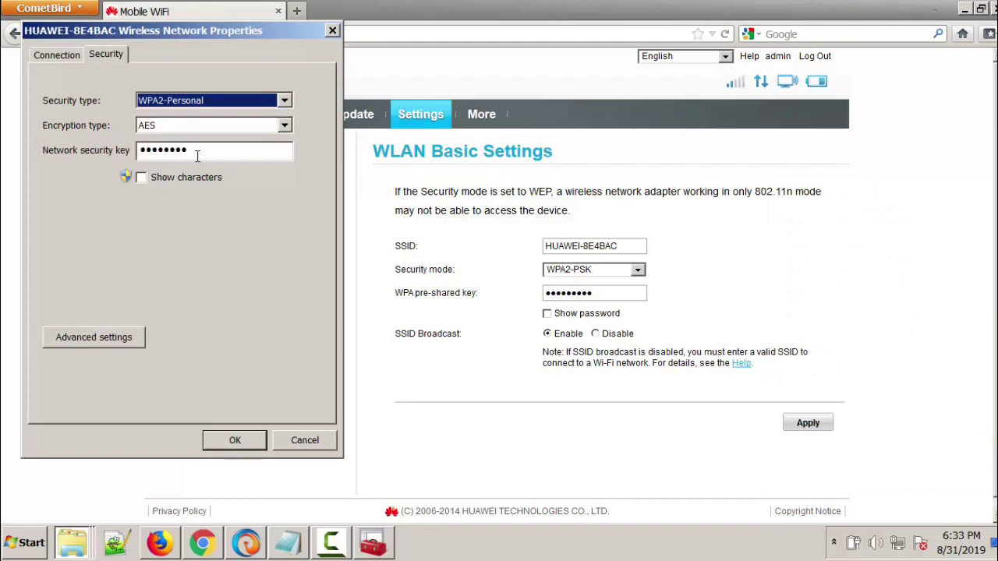
double_click(186, 156)
key("BackSpace")
type("1234")
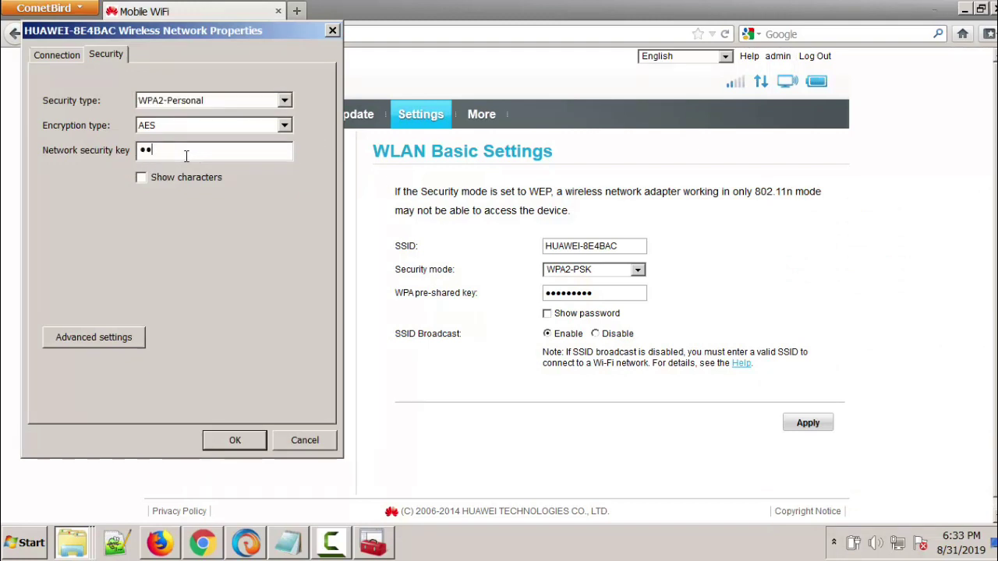
type("56789")
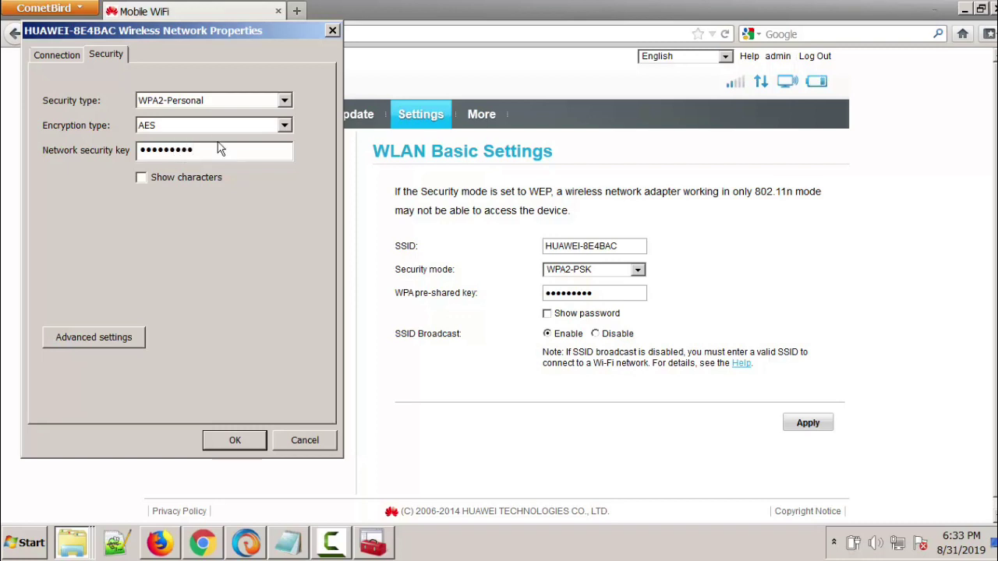
left_click(252, 437)
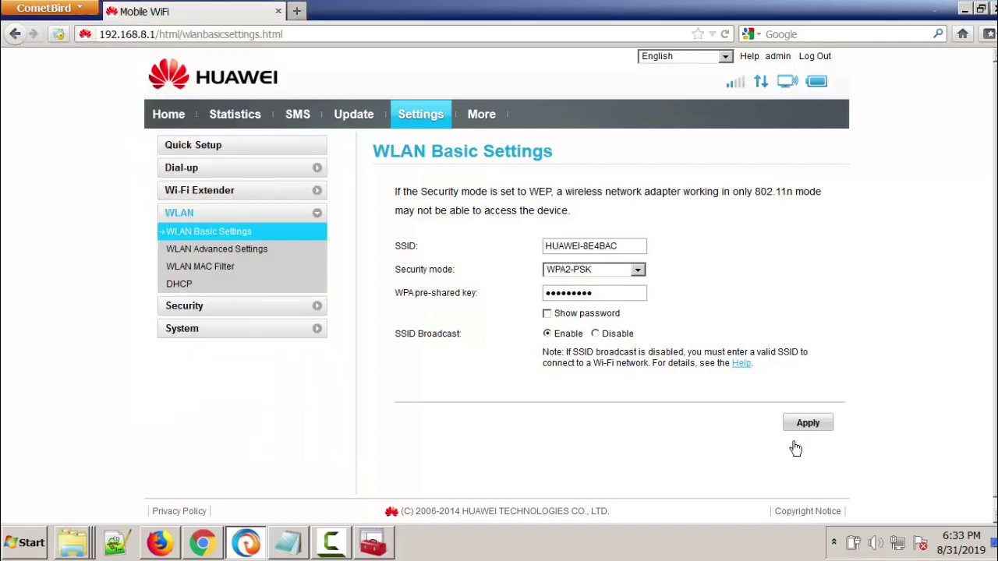
Step: Check the wireless connection status and return to CometBird's address bar
left_click(896, 544)
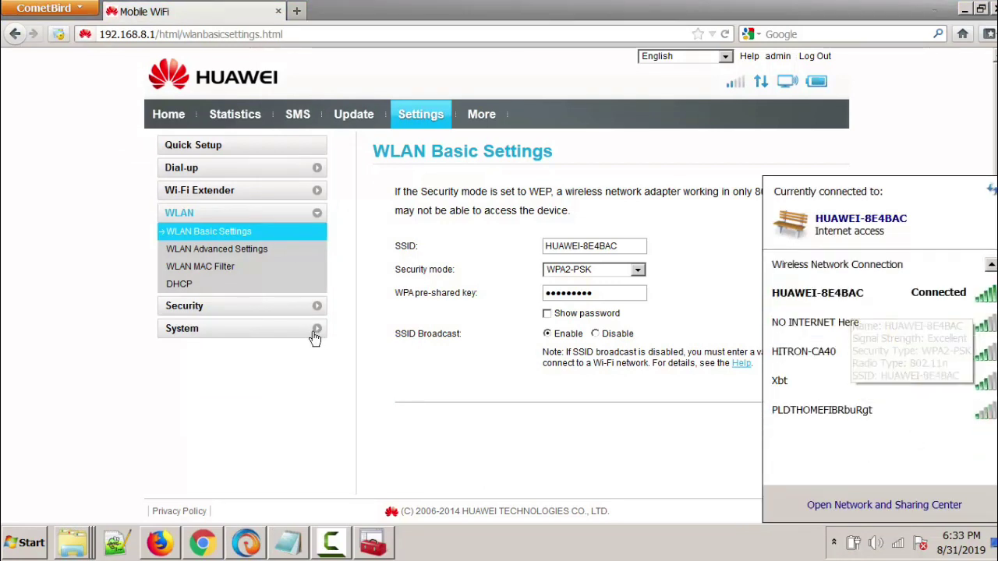
left_click(362, 411)
left_click(269, 34)
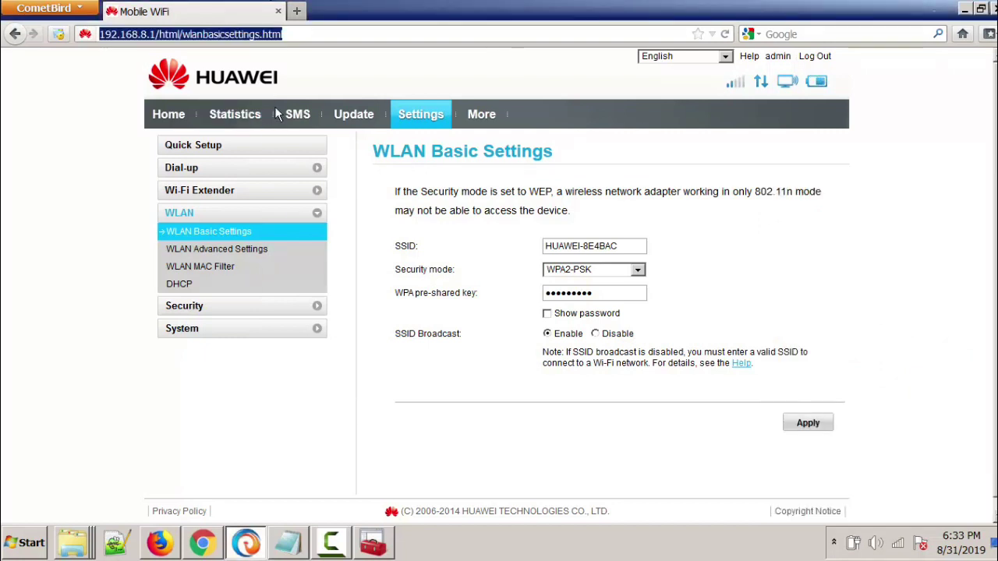
type("glo")
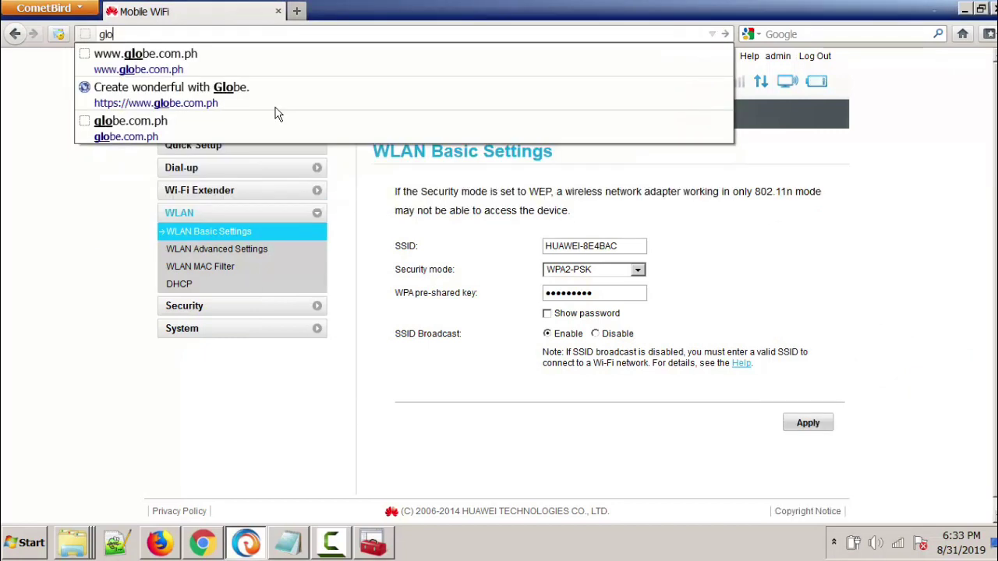
left_click(140, 69)
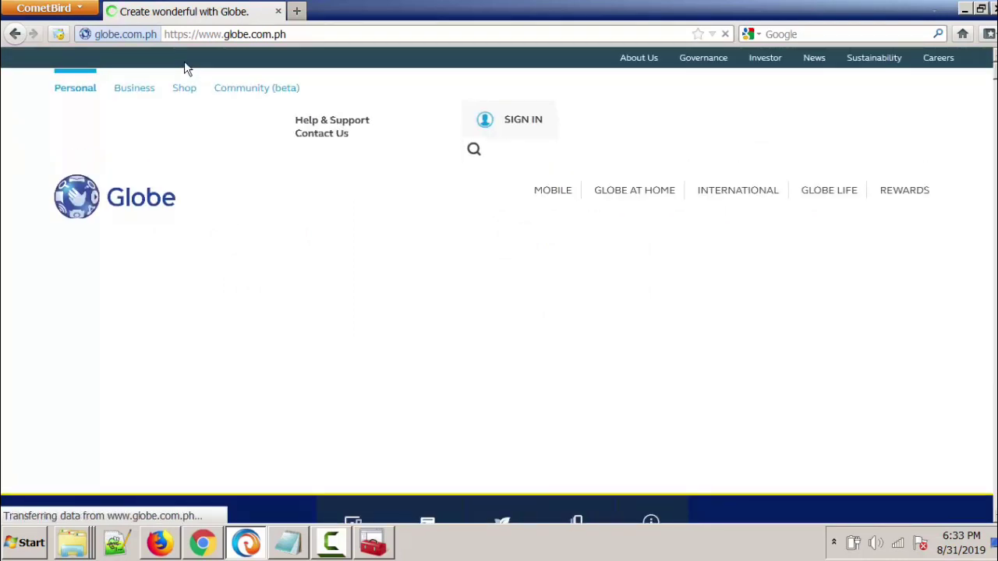
scroll(187, 77, "down", 8)
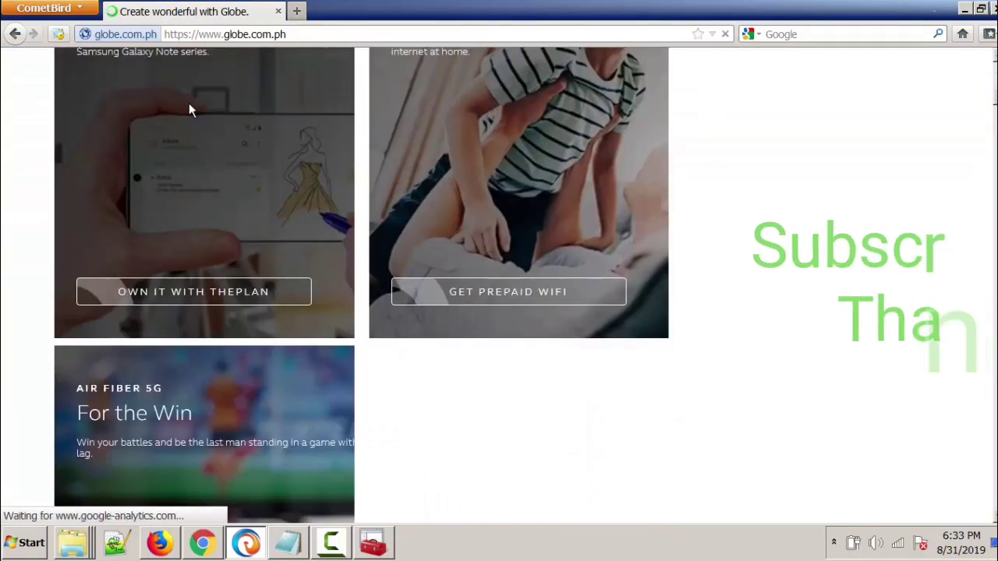
scroll(188, 103, "down", 10)
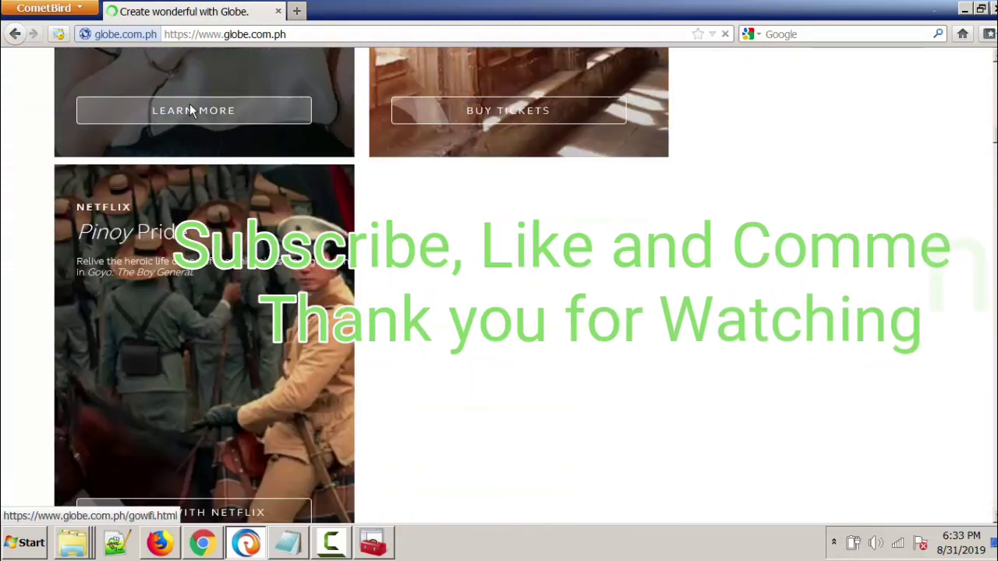
scroll(190, 104, "up", 8)
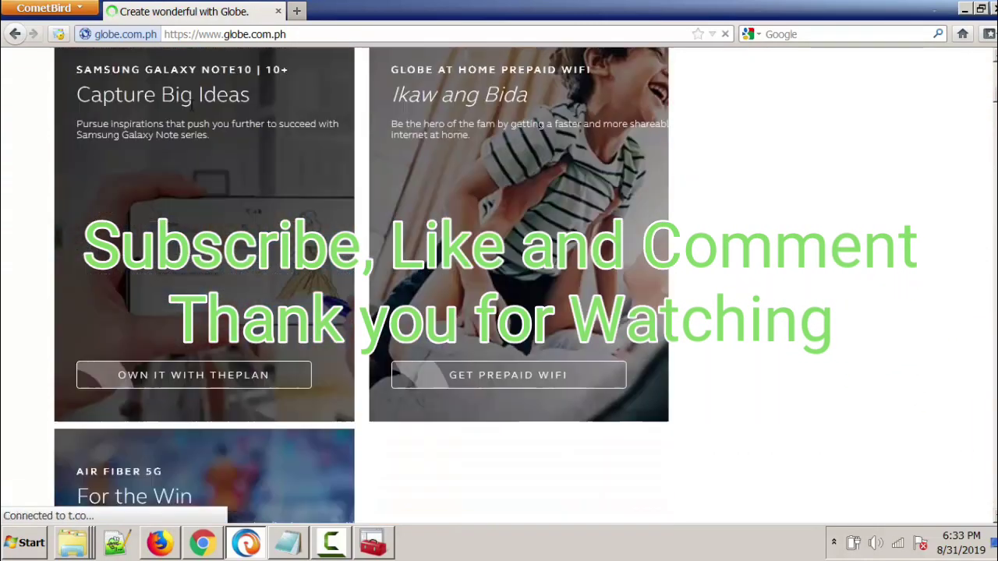
scroll(190, 105, "up", 5)
scroll(190, 104, "down", 5)
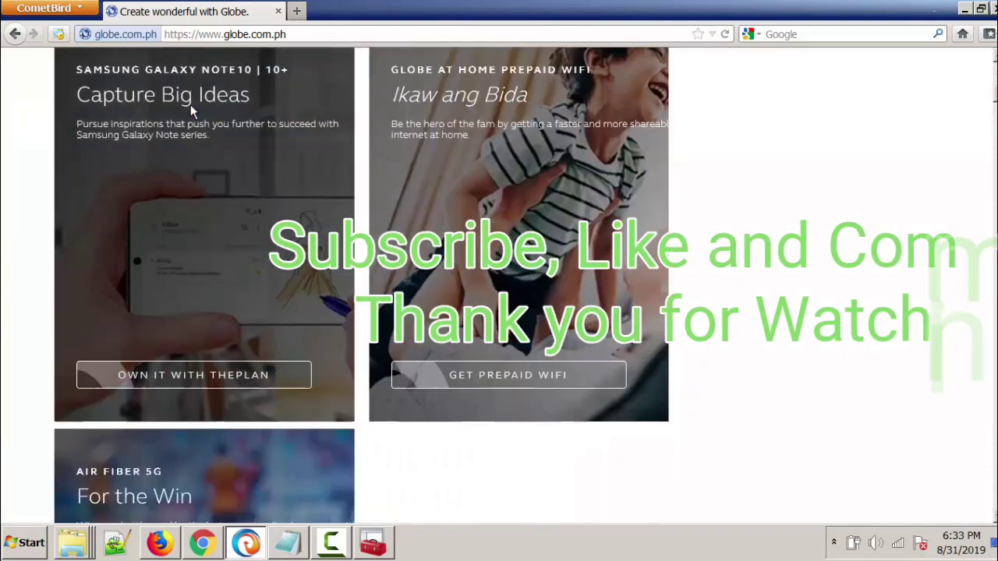